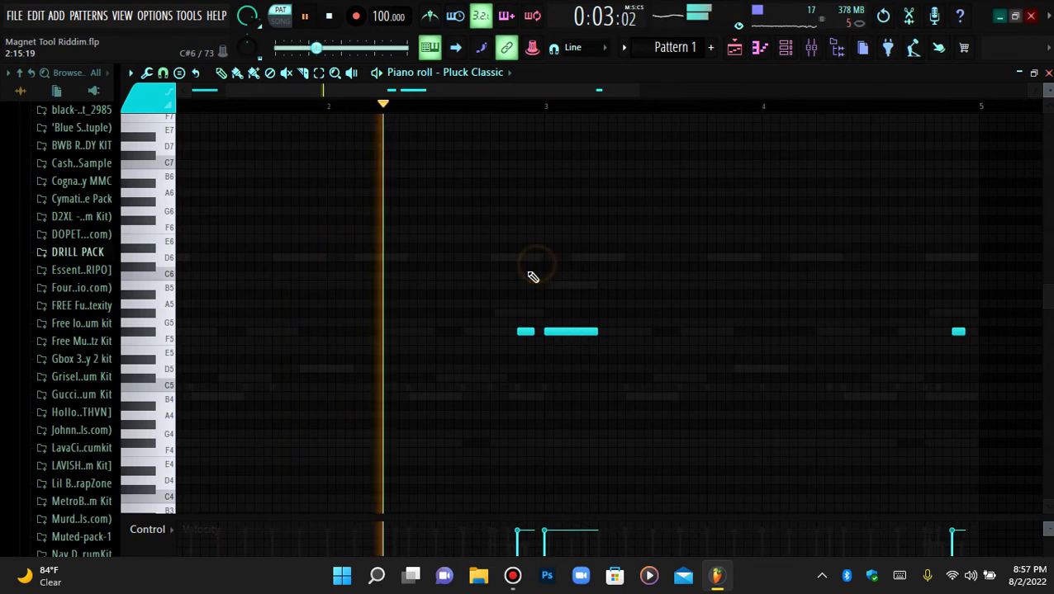
# - Quantize the Pluck Classic notes in the piano roll
pyautogui.hotkey('alt', 'q')
pyautogui.press('Escape')
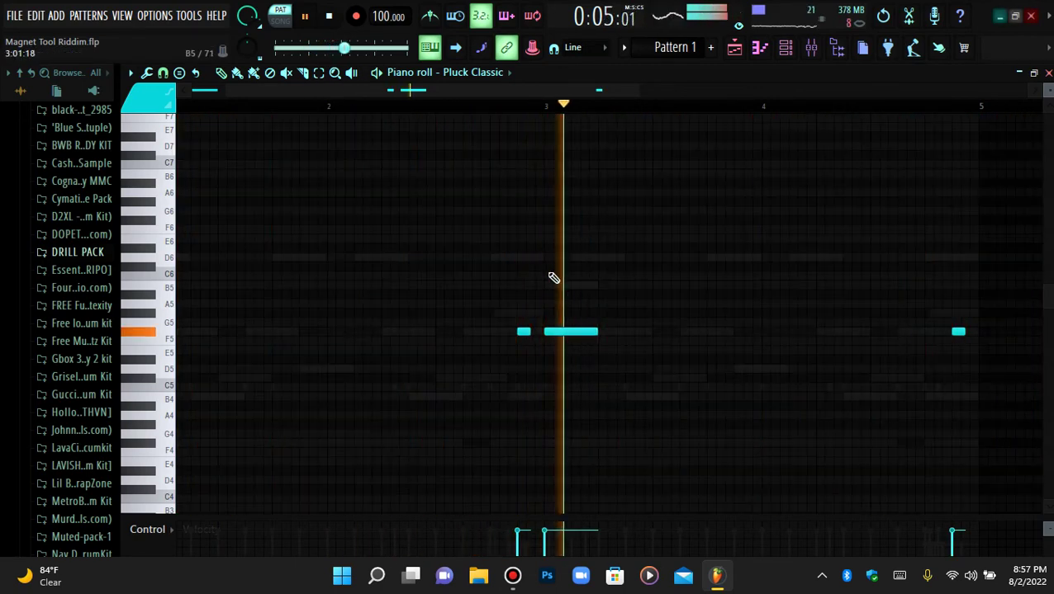
pyautogui.scroll(2, 609, 118)
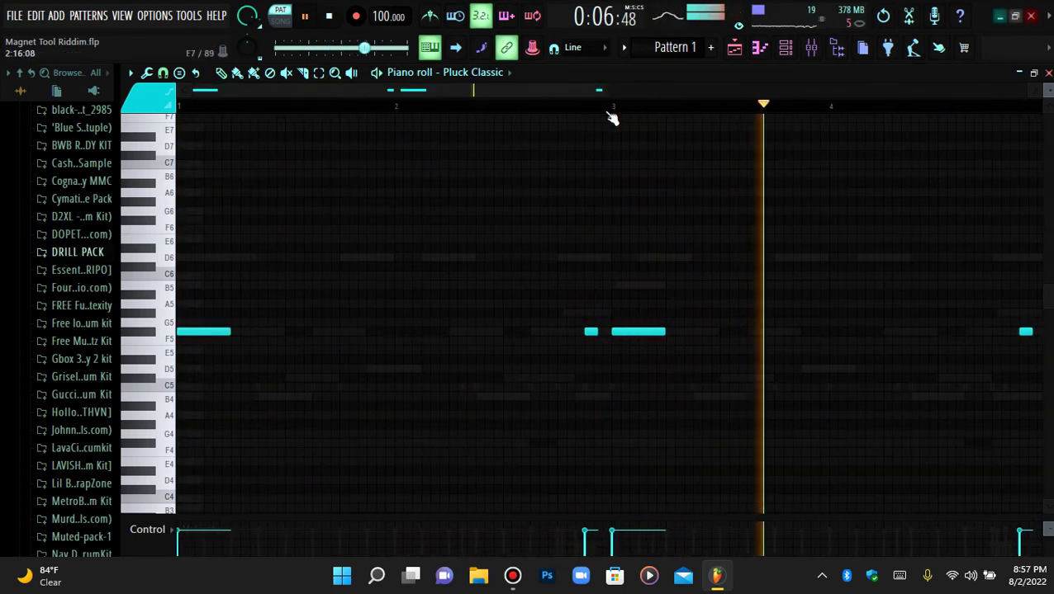
# - Turn off solo in the channel rack so every channel plays
pyautogui.click(785, 47)
pyautogui.rightClick(135, 137)
pyautogui.click(145, 148)
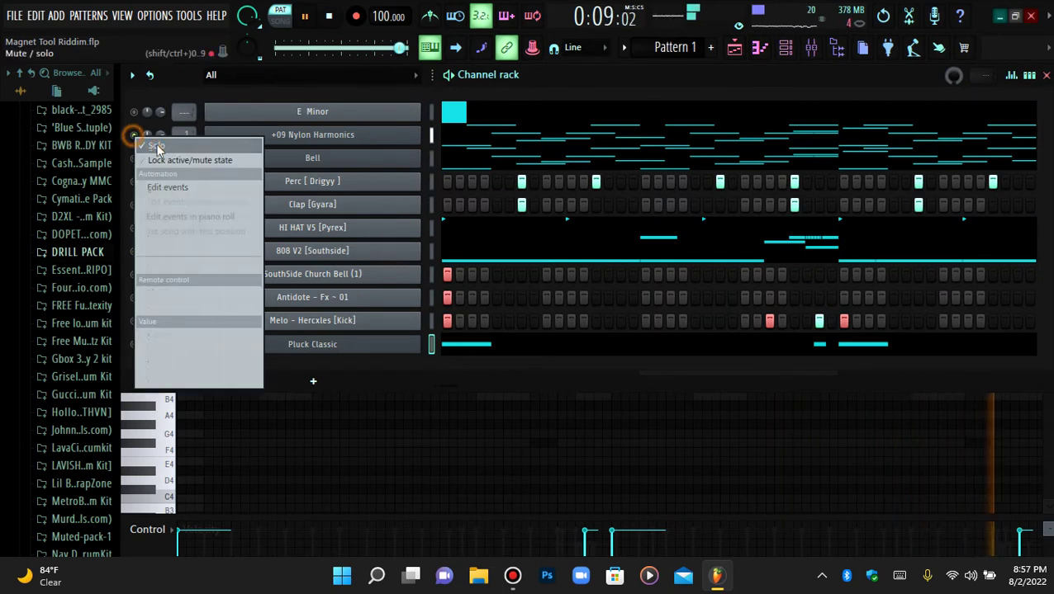
# - Route the Pluck Classic channel to mixer track 10 and lower that track's volume to about 73%
pyautogui.scroll(9, 183, 343)
pyautogui.scroll(1, 183, 343)
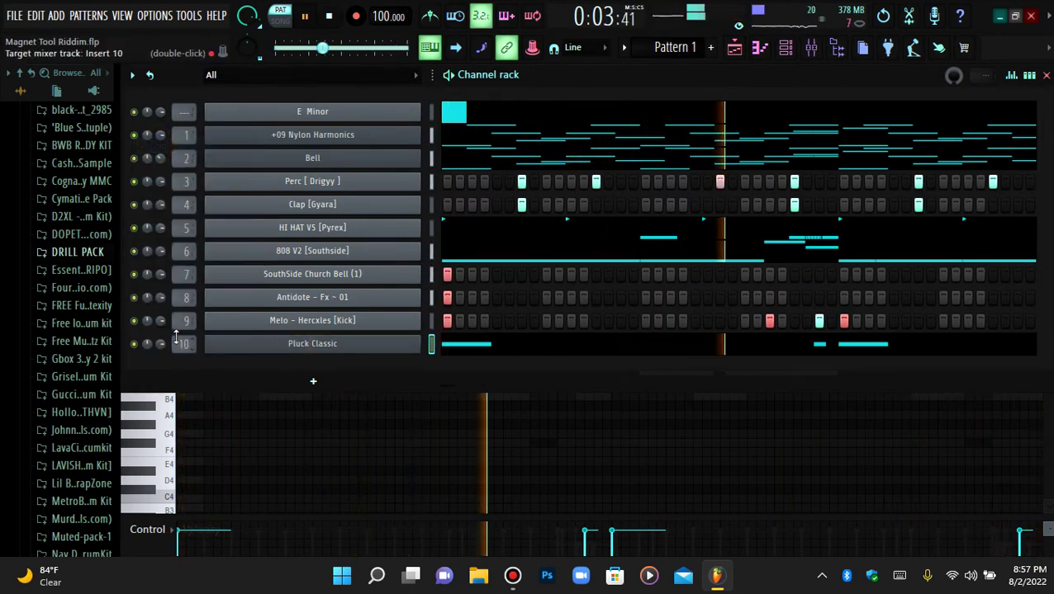
pyautogui.click(810, 47)
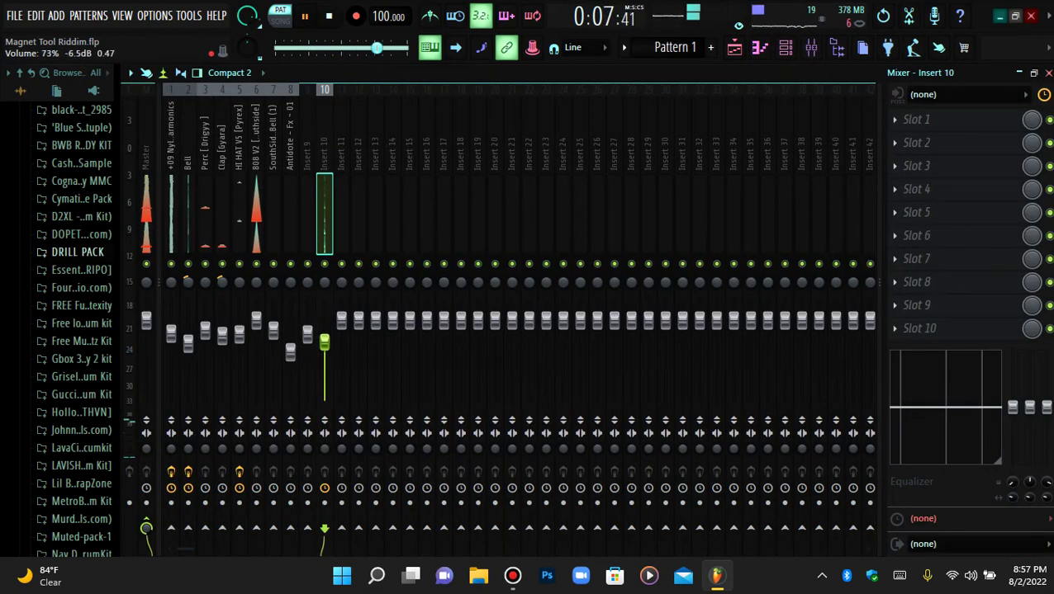
# - Add Fruity Parametric EQ 2 to effect slot 2 of Insert 10 and make band 1 a high-pass filter cutting the low frequencies
pyautogui.click(950, 150)
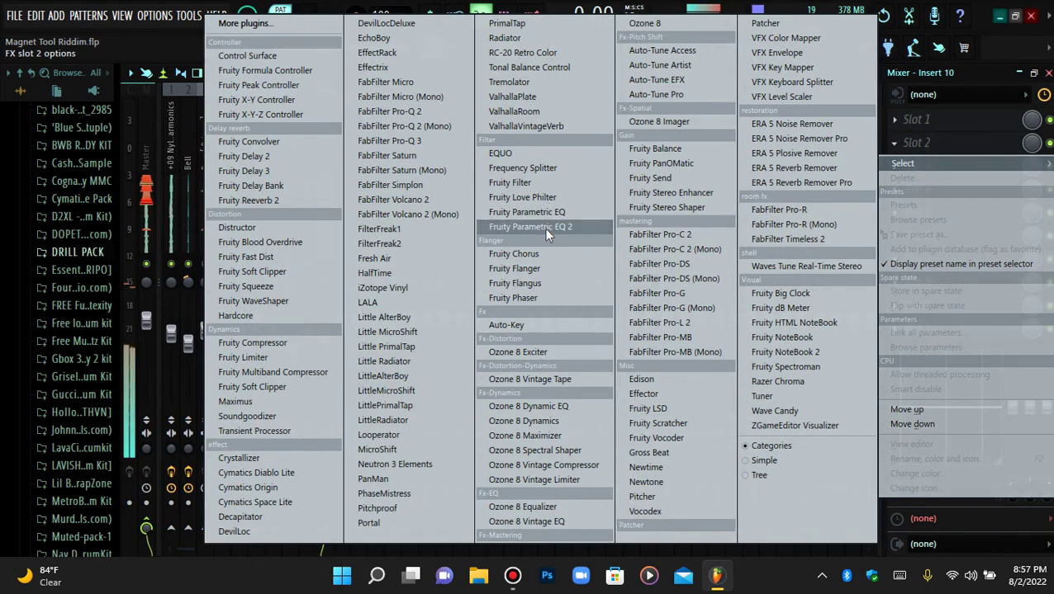
pyautogui.click(543, 228)
pyautogui.moveTo(338, 426); pyautogui.dragTo(428, 502)
pyautogui.rightClick(428, 502)
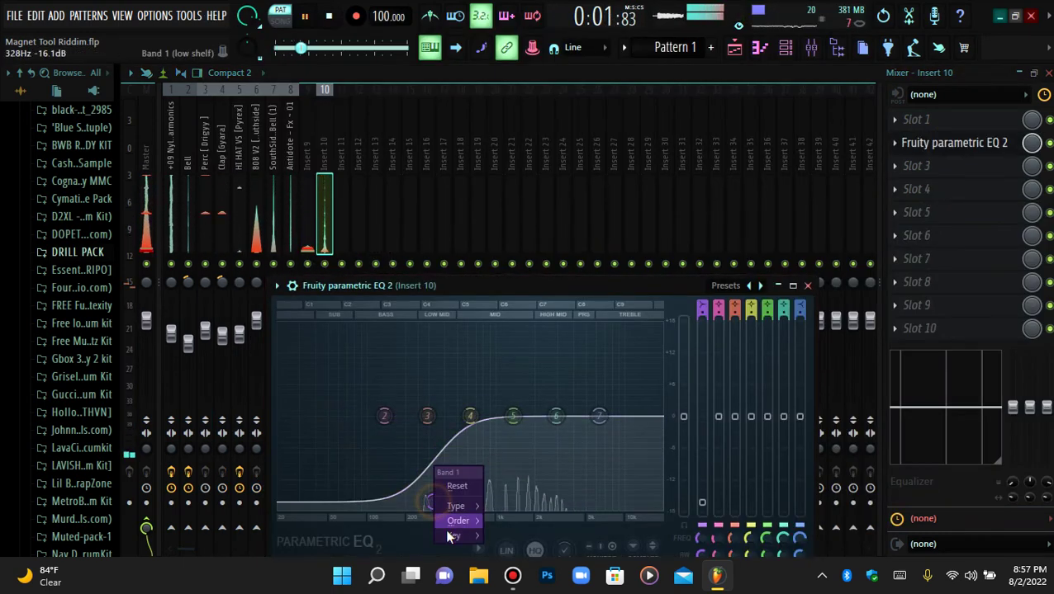
pyautogui.click(526, 476)
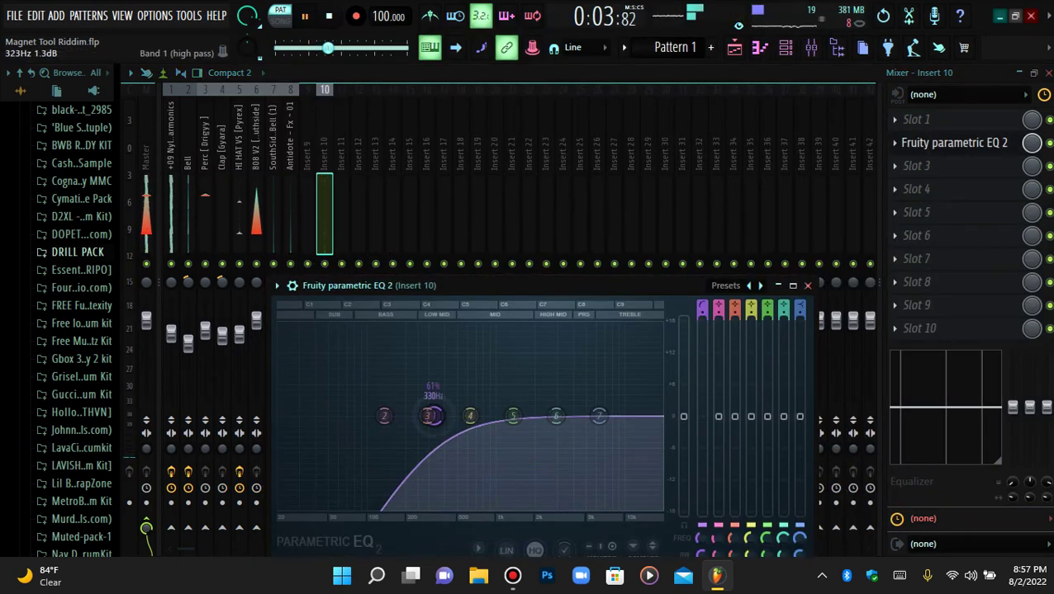
pyautogui.moveTo(433, 413); pyautogui.dragTo(453, 421)
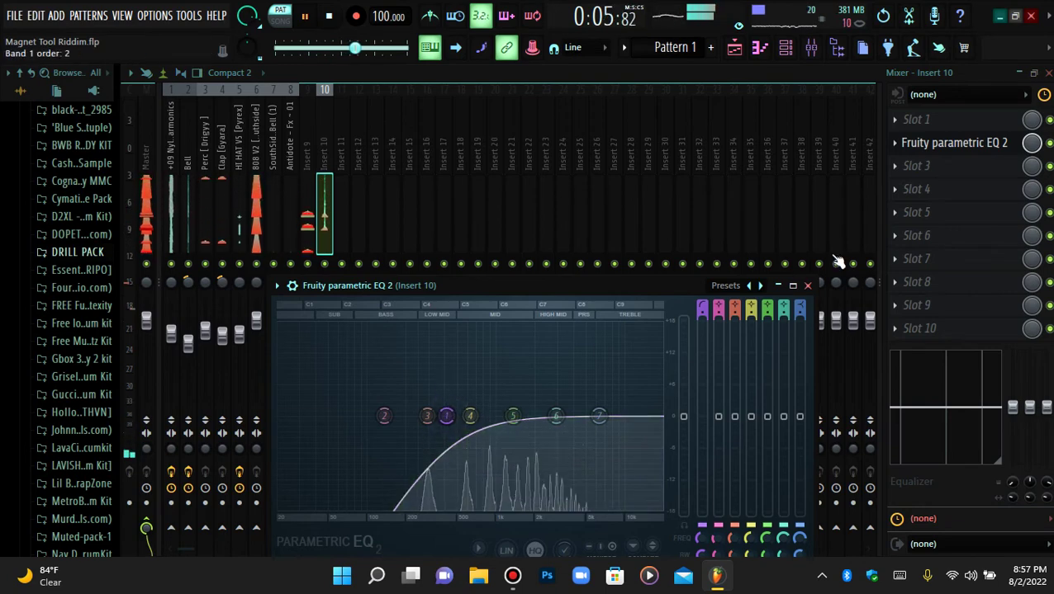
pyautogui.click(935, 147)
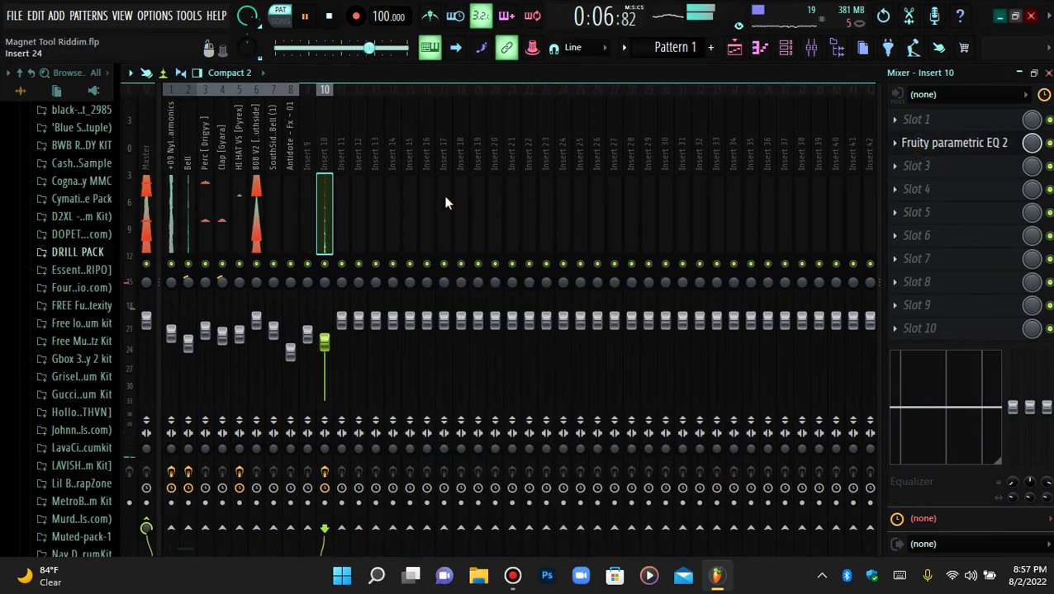
# - Route the selected kick and Pluck Classic channels to mixer tracks starting at track 9, and adjust the Pluck Classic fader to about -6.4 dB
pyautogui.click(785, 48)
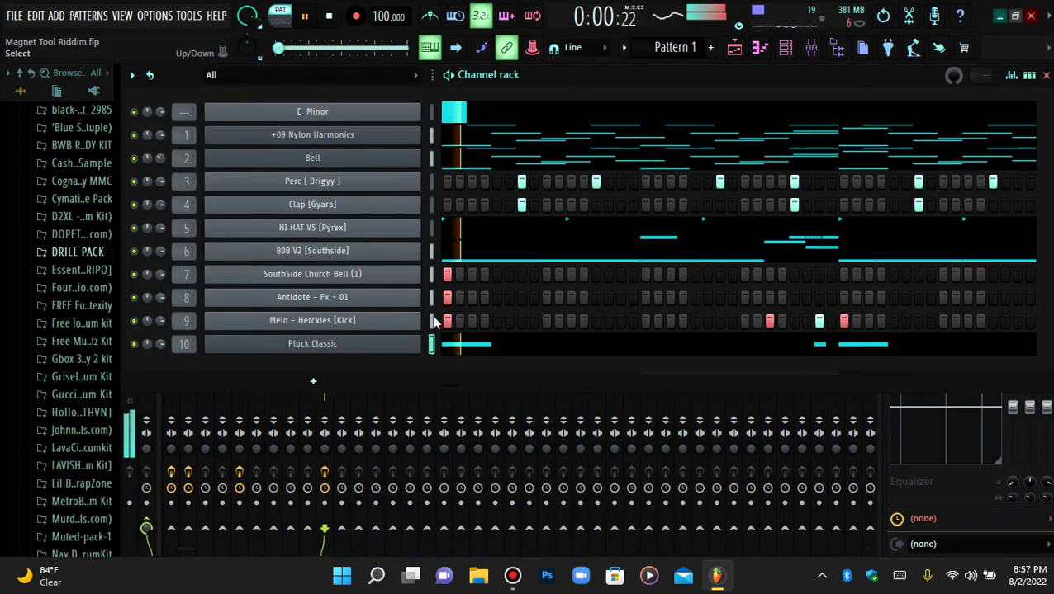
pyautogui.click(814, 50)
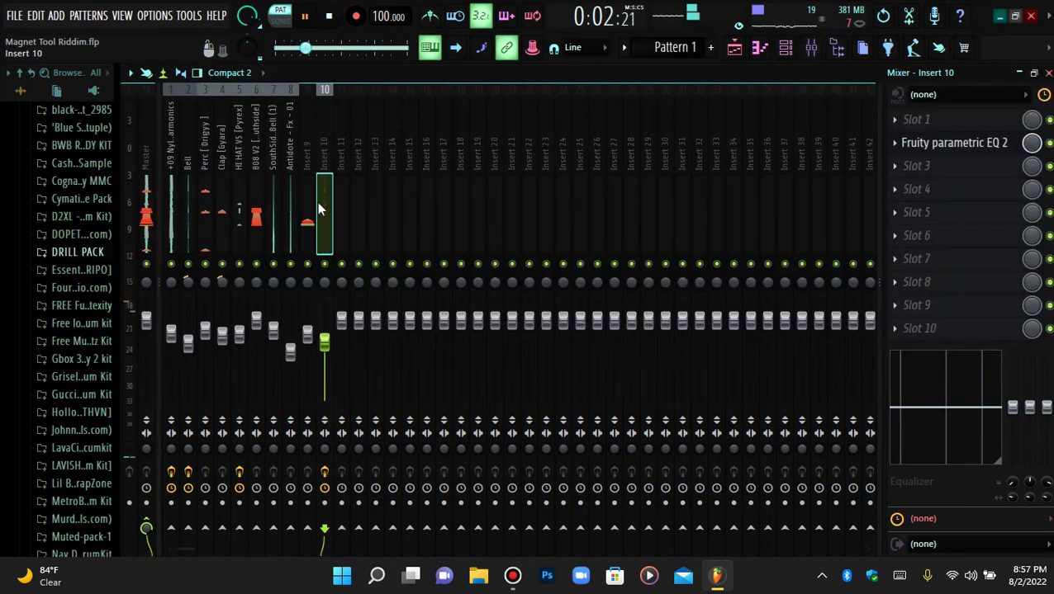
pyautogui.rightClick(300, 89)
pyautogui.click(541, 258)
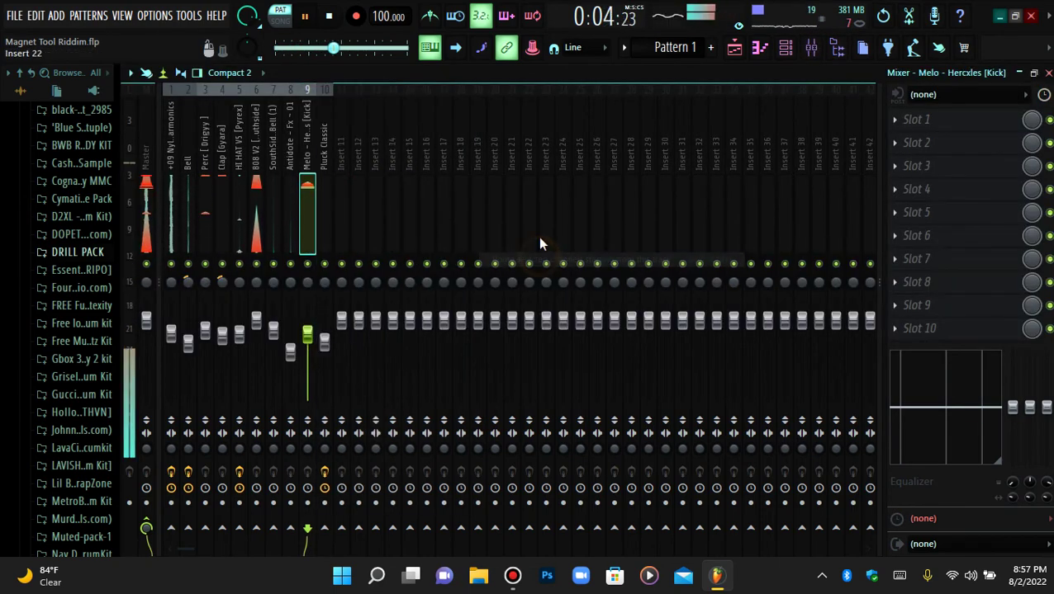
pyautogui.click(325, 338)
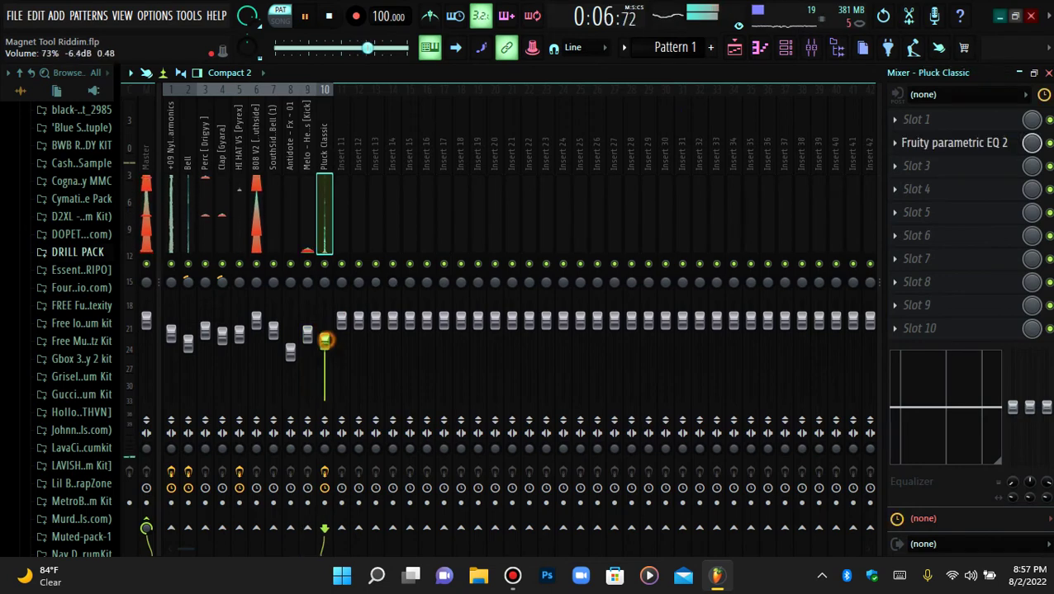
# - Add a new GMS synthesizer channel to the channel rack
pyautogui.click(794, 52)
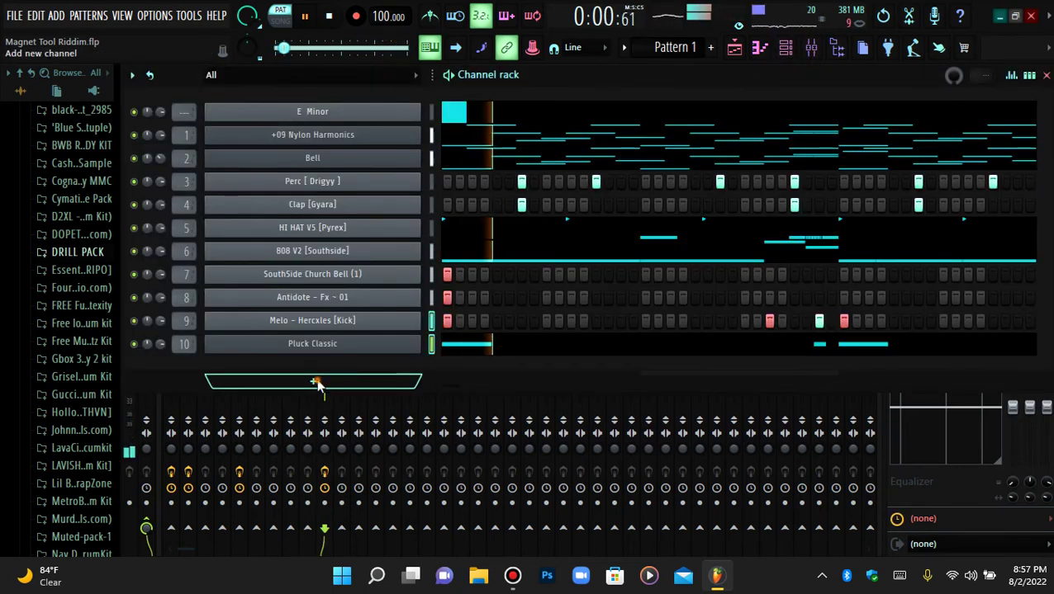
pyautogui.click(321, 384)
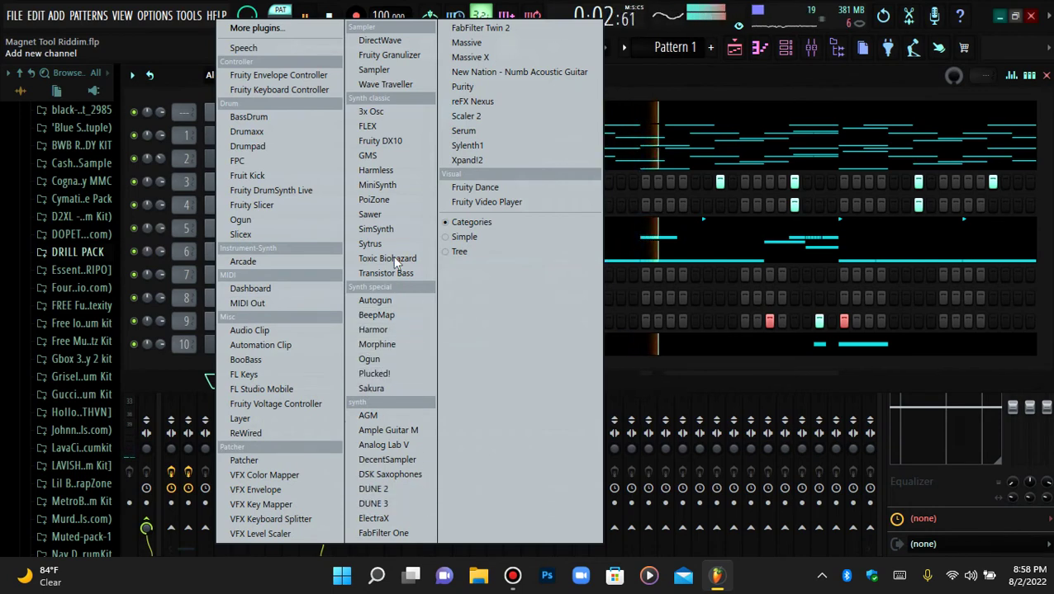
pyautogui.click(382, 156)
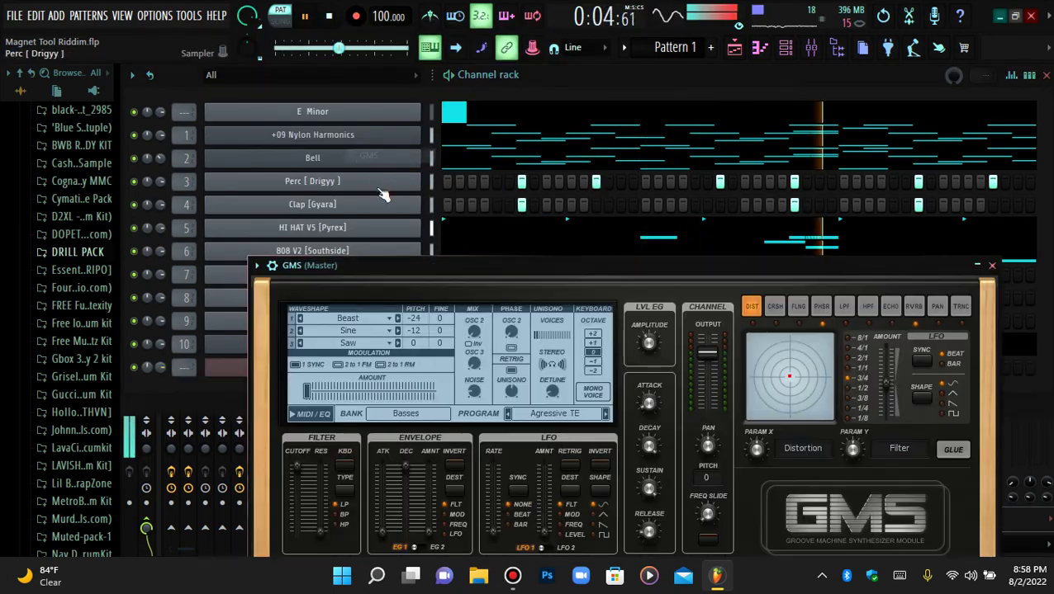
# - Load the Epic Chordz TE program from the Leads & Synths bank in the GMS presets library
pyautogui.click(447, 415)
pyautogui.click(447, 414)
pyautogui.click(447, 414)
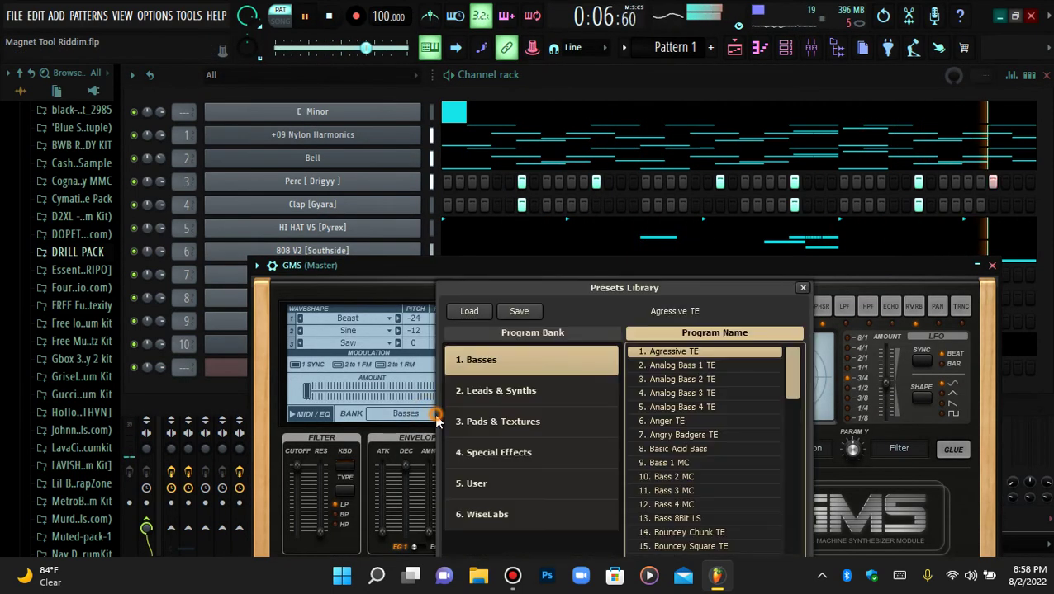
pyautogui.click(492, 388)
pyautogui.scroll(-2, 710, 413)
pyautogui.scroll(-4, 710, 423)
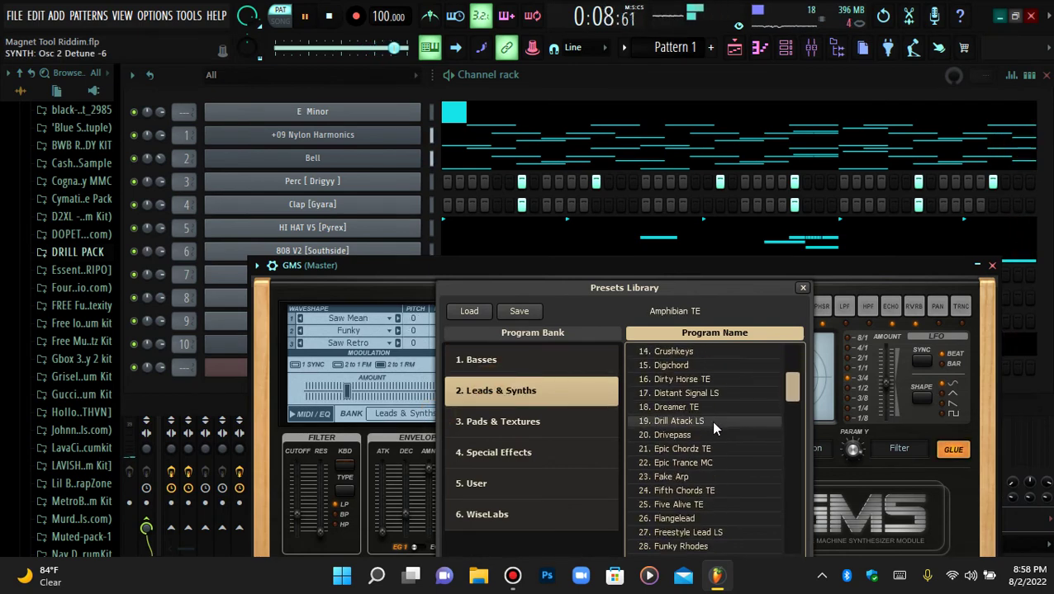
pyautogui.click(682, 421)
# - Copy the Pluck Classic notes and paste them into the GMS channel
pyautogui.rightClick(417, 345)
pyautogui.press('Escape')
pyautogui.rightClick(417, 368)
pyautogui.click(602, 372)
# - Show the GMS channel's miscellaneous settings and assign the channel to mixer track 11
pyautogui.click(280, 369)
pyautogui.click(272, 265)
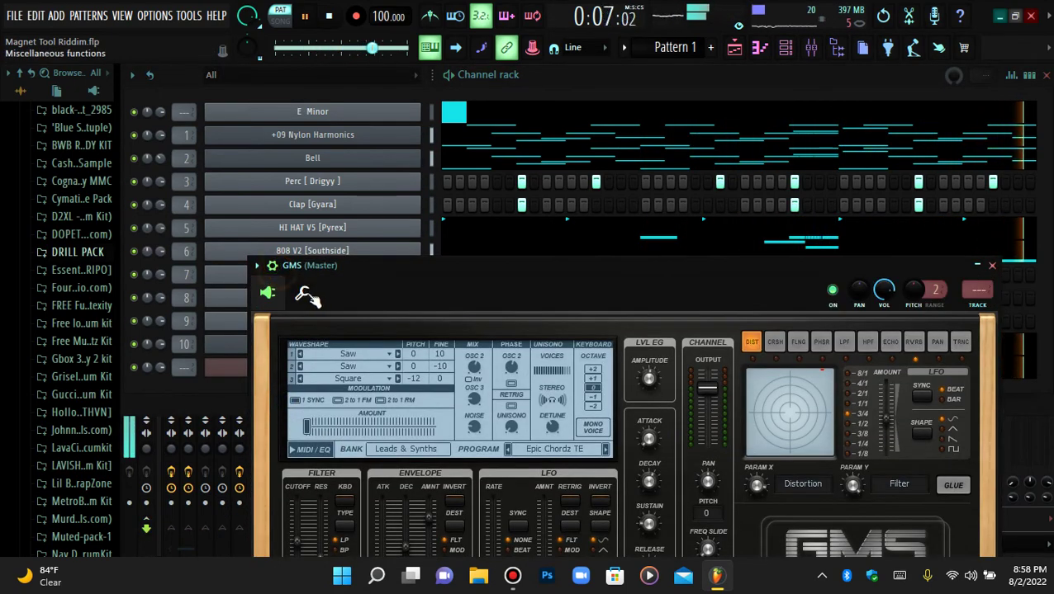
pyautogui.click(303, 292)
pyautogui.scroll(11, 177, 368)
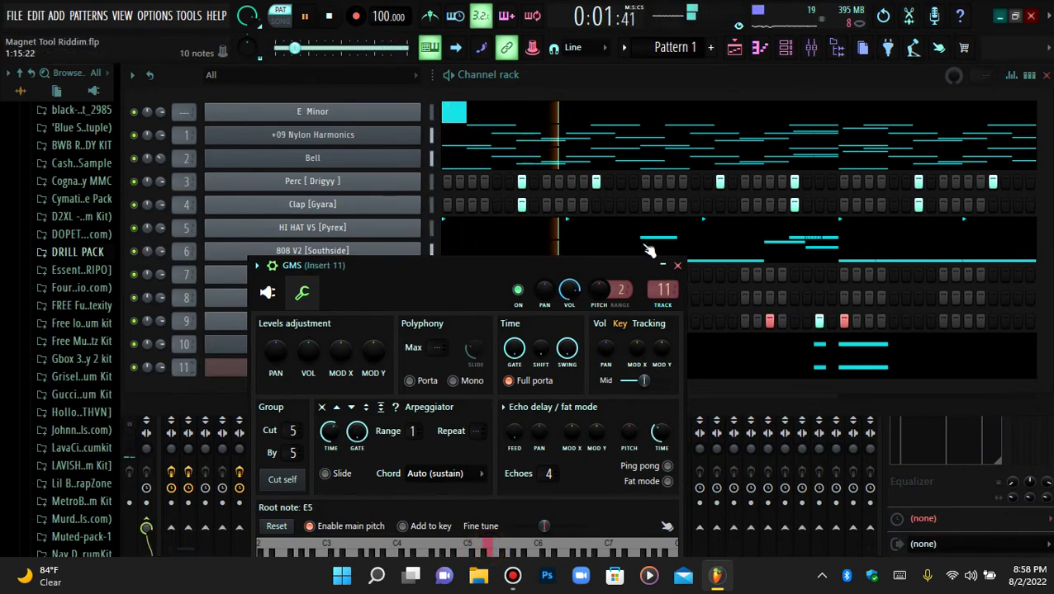
# - Add Fruity Parametric EQ 2 to effect slot 2 of Insert 11 and pull band 1 down to cut the low frequencies
pyautogui.click(811, 47)
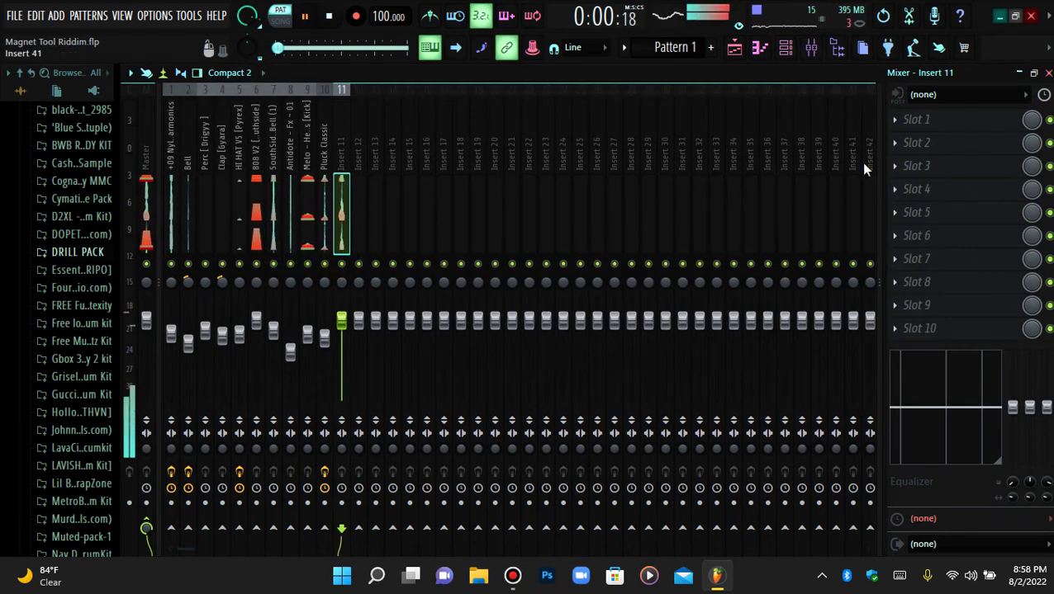
pyautogui.click(936, 146)
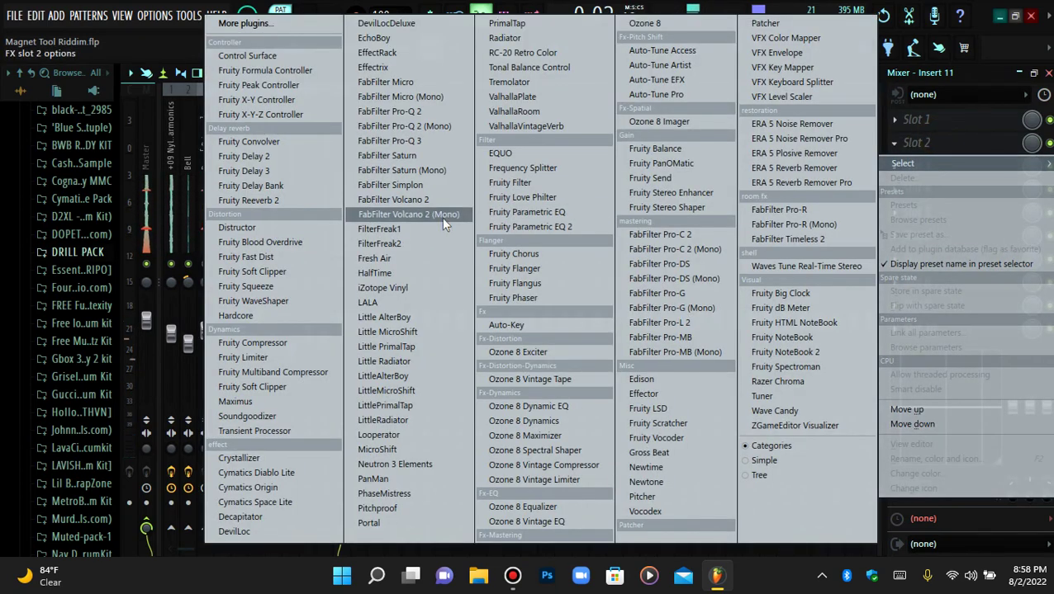
pyautogui.click(530, 226)
pyautogui.moveTo(208, 317); pyautogui.dragTo(302, 386)
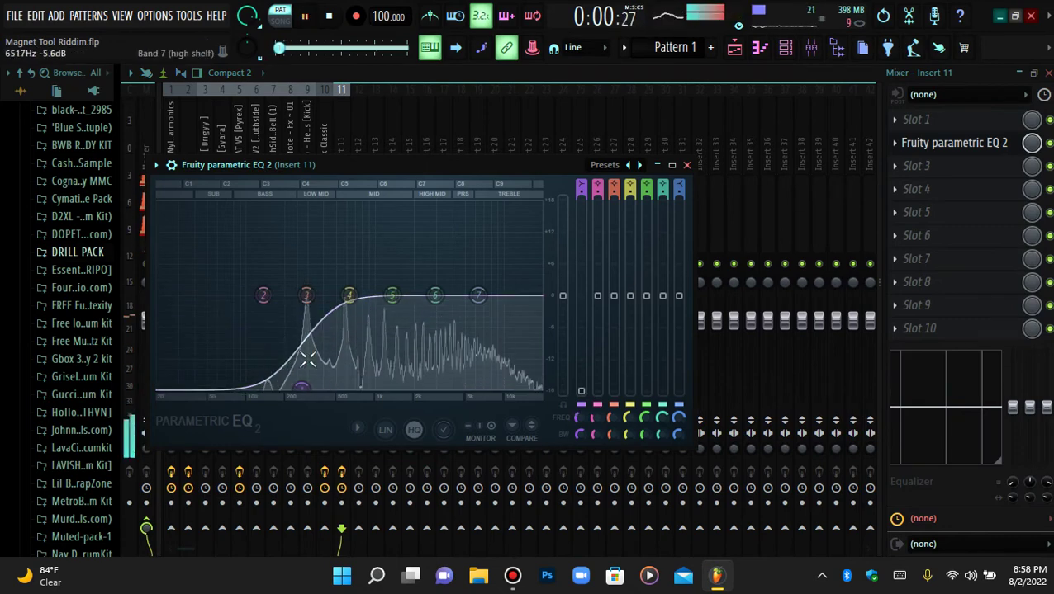
# - Add ValhallaVintageVerb to slot 3 of Insert 11 with a decay of 3.03 s, and reduce its mix
pyautogui.click(914, 167)
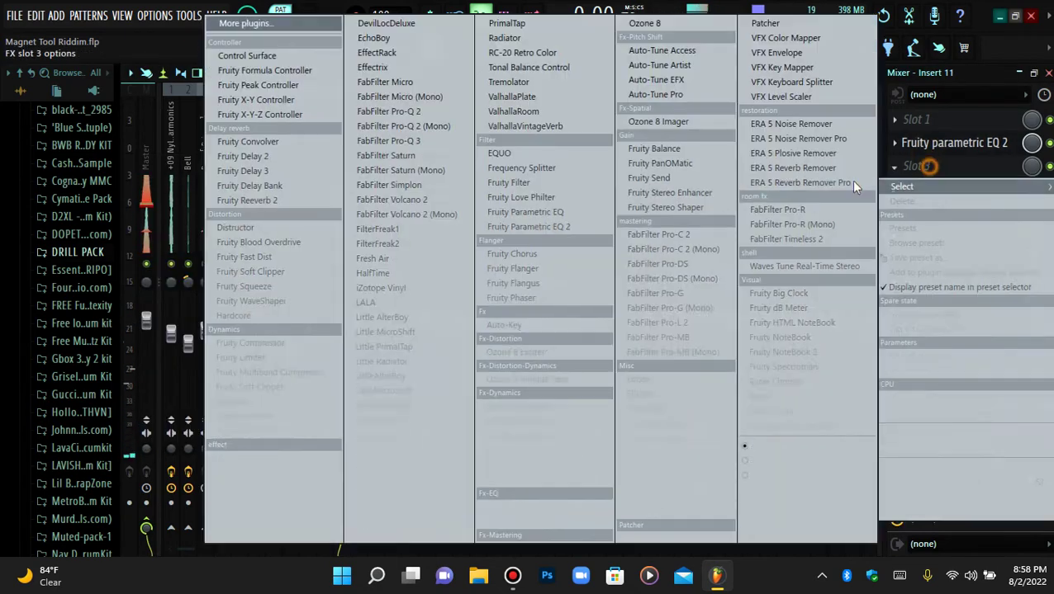
pyautogui.click(566, 127)
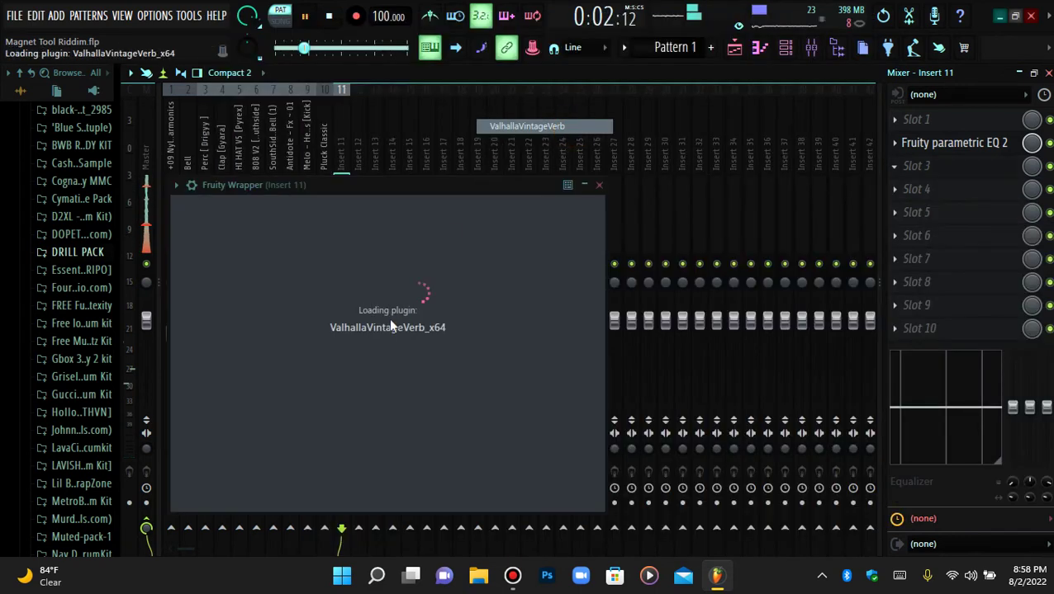
pyautogui.moveTo(367, 351); pyautogui.dragTo(278, 330)
pyautogui.scroll(2, 360, 338)
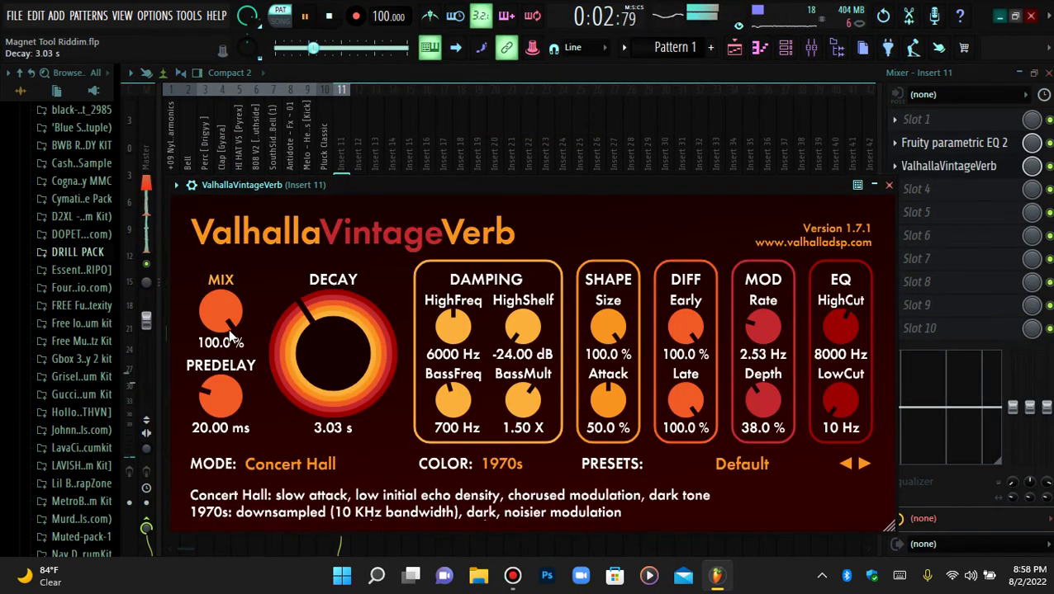
pyautogui.scroll(-5, 223, 313)
pyautogui.click(948, 166)
# - Audition the pattern, lower the Insert 11 fader to about 87% (-2.9 dB), and stop playback
pyautogui.press('space')
pyautogui.press('space')
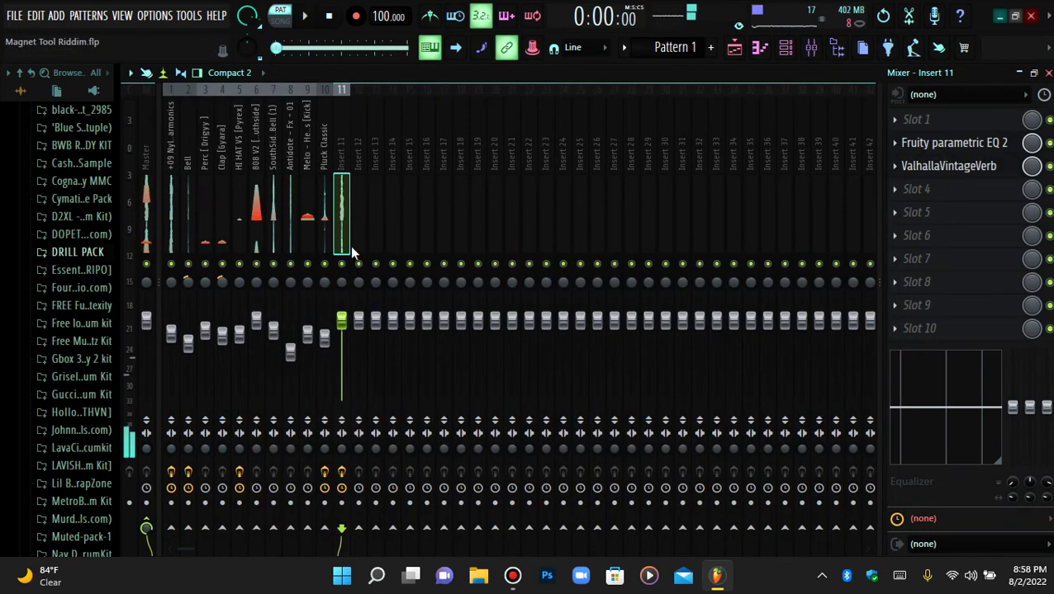
pyautogui.press('space')
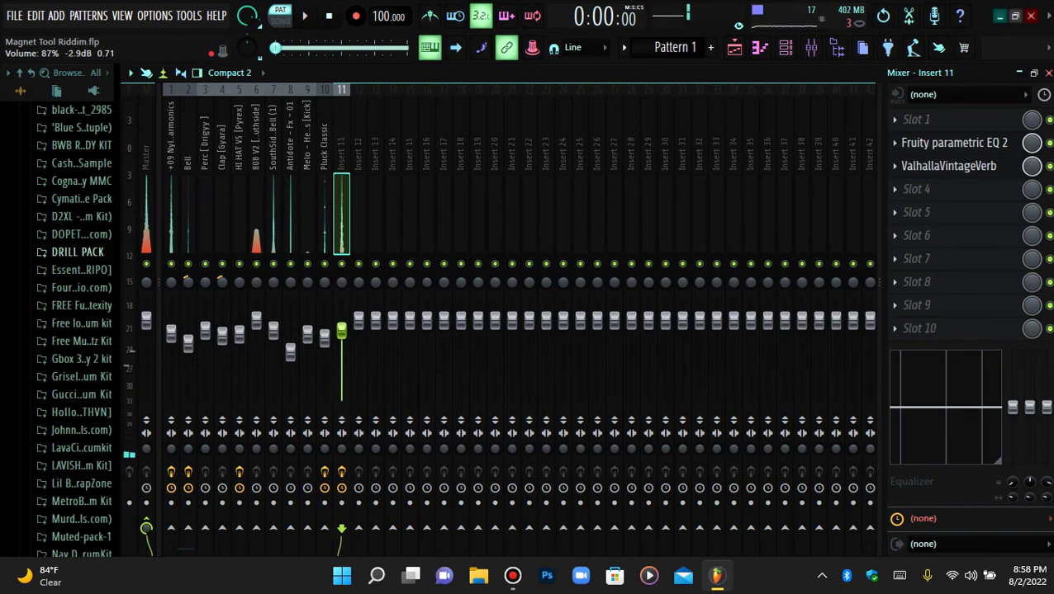
# - Rename the GMS channel as Synth in the channel rack
pyautogui.click(785, 47)
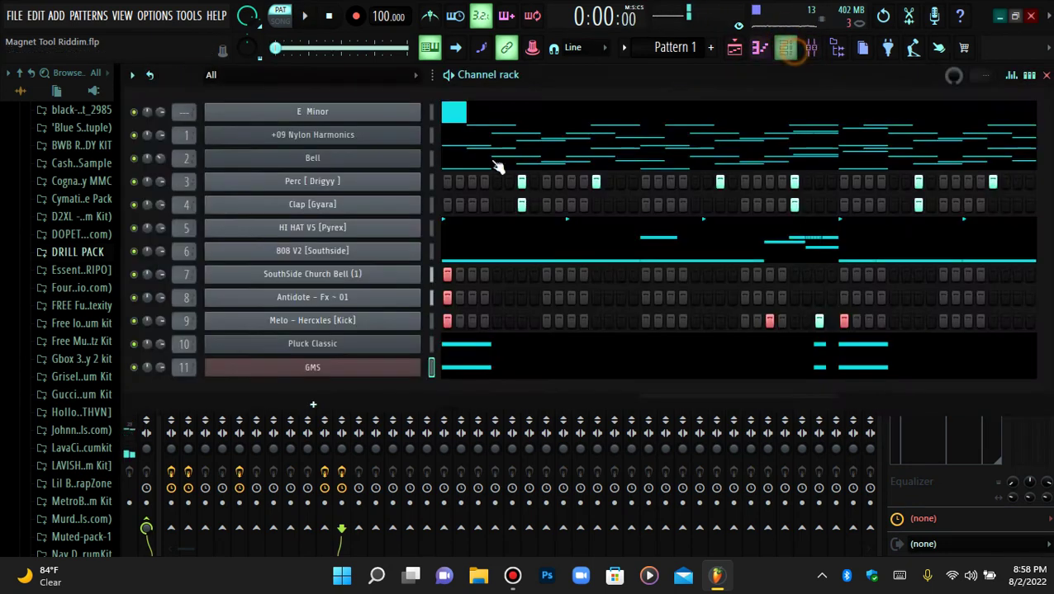
pyautogui.rightClick(355, 375)
pyautogui.click(465, 373)
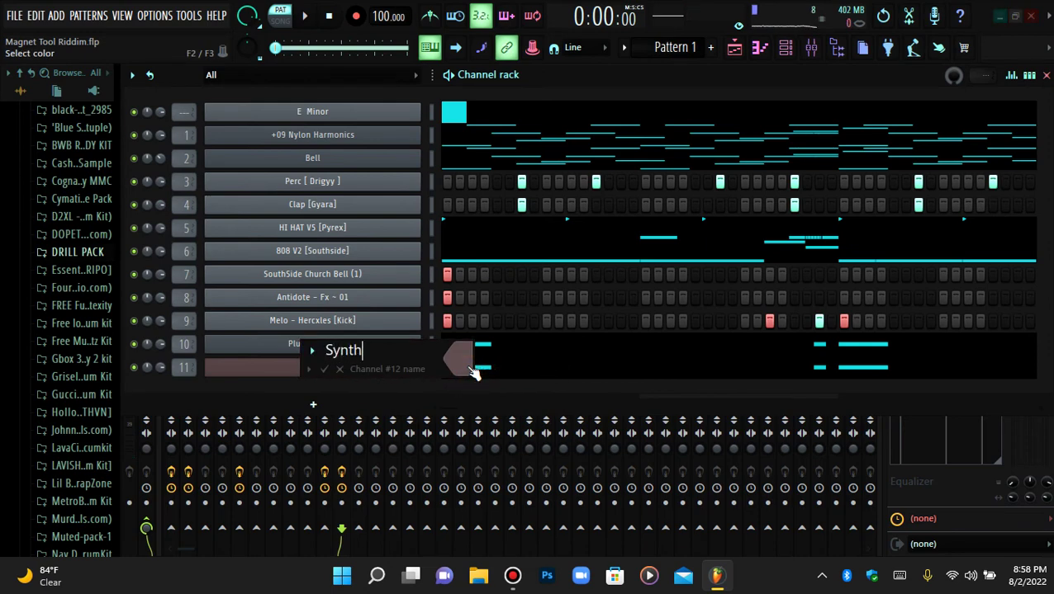
pyautogui.press('Return')
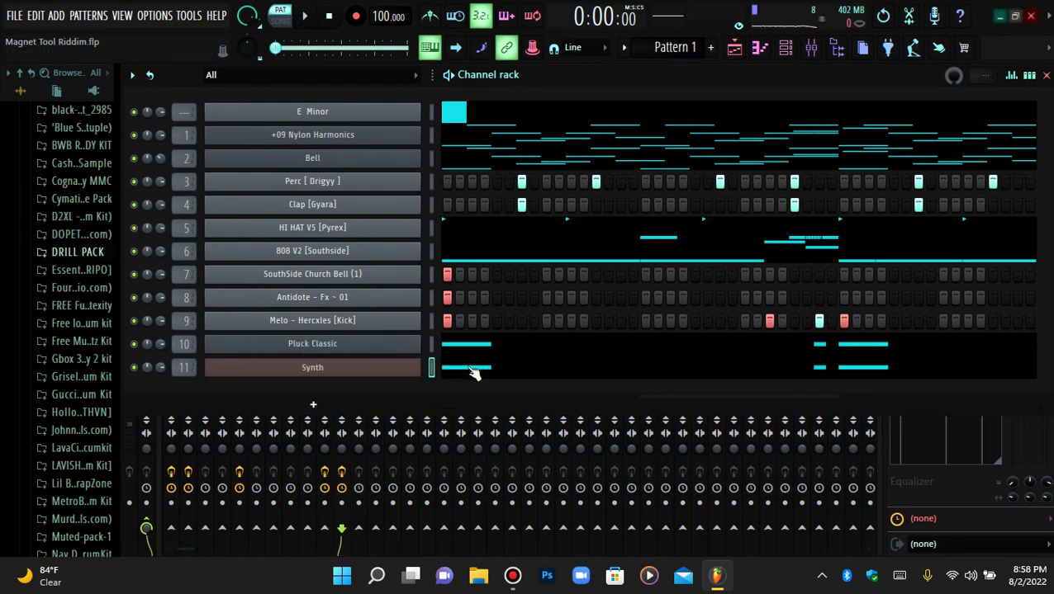
# - Route the selected Synth channel to mixer track 11 so the track takes its name, and play the pattern with the channel rack shown
pyautogui.click(811, 50)
pyautogui.rightClick(343, 223)
pyautogui.moveTo(397, 244)
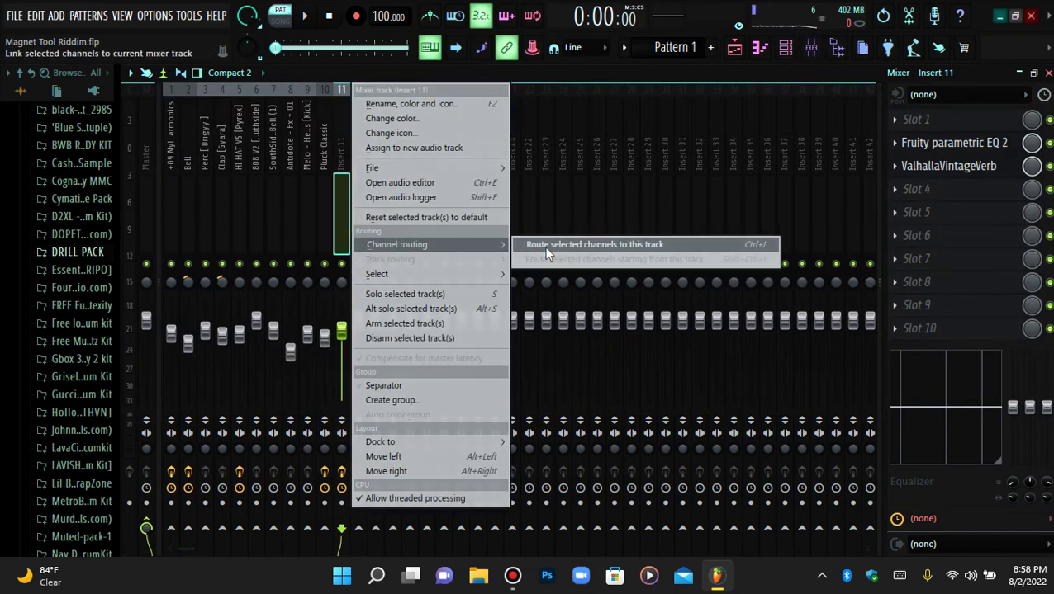
pyautogui.click(544, 246)
pyautogui.press('space')
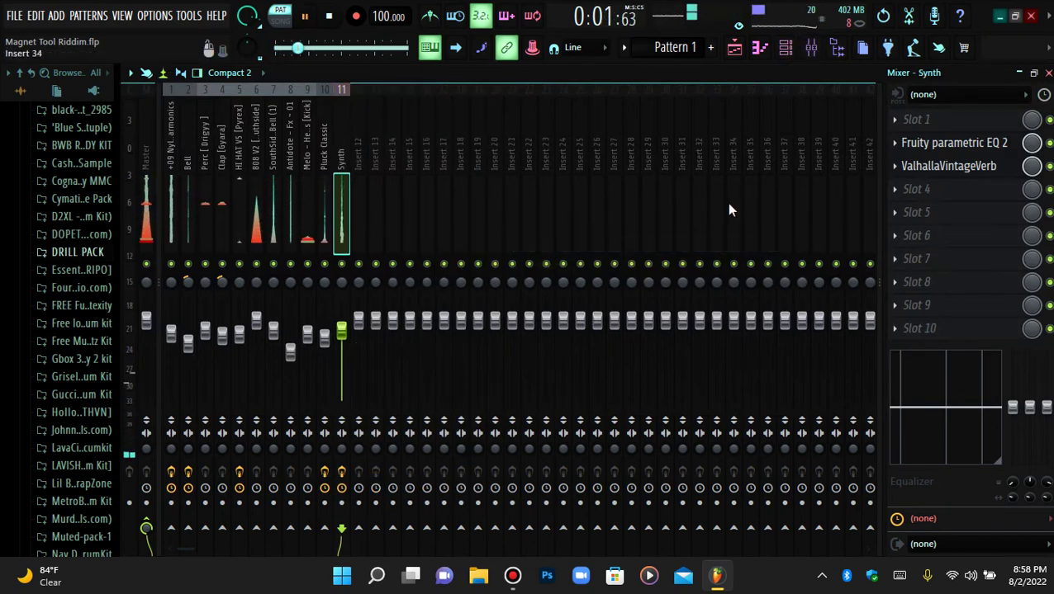
pyautogui.click(785, 47)
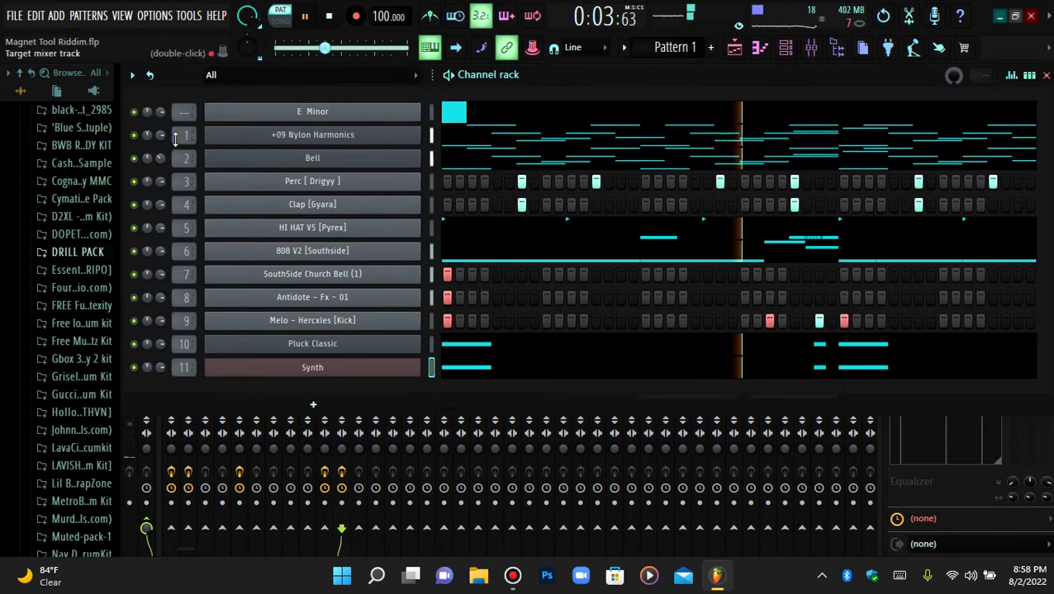
# - Save the project while the pattern plays
pyautogui.click(14, 15)
pyautogui.click(43, 87)
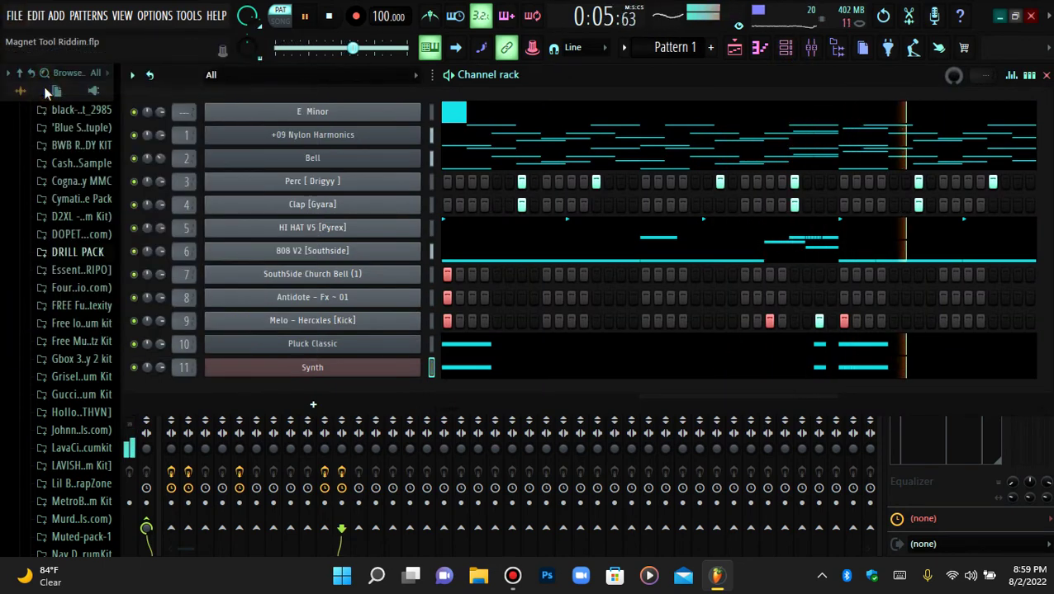
pyautogui.click(345, 373)
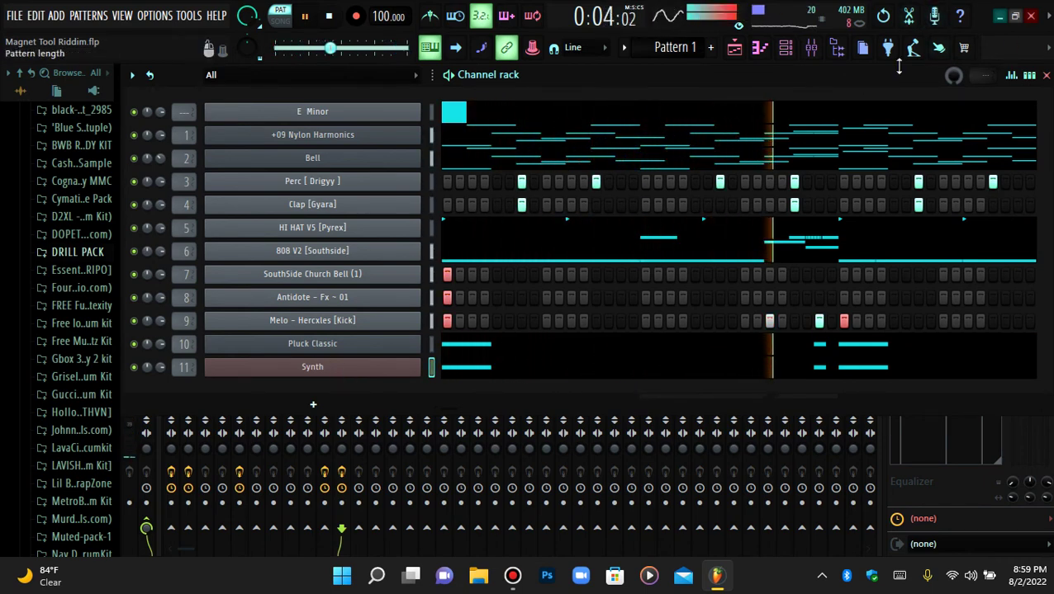
# - Lower the 808 V2 [Southside] mixer track's fader to about 88% (-2.8 dB)
pyautogui.click(811, 47)
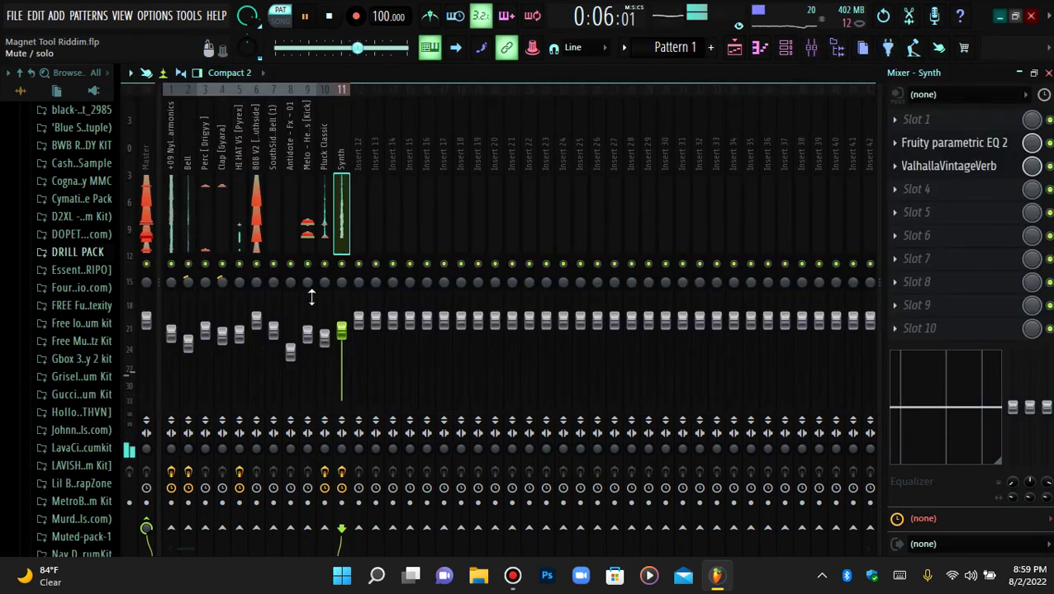
pyautogui.moveTo(256, 319); pyautogui.dragTo(256, 329)
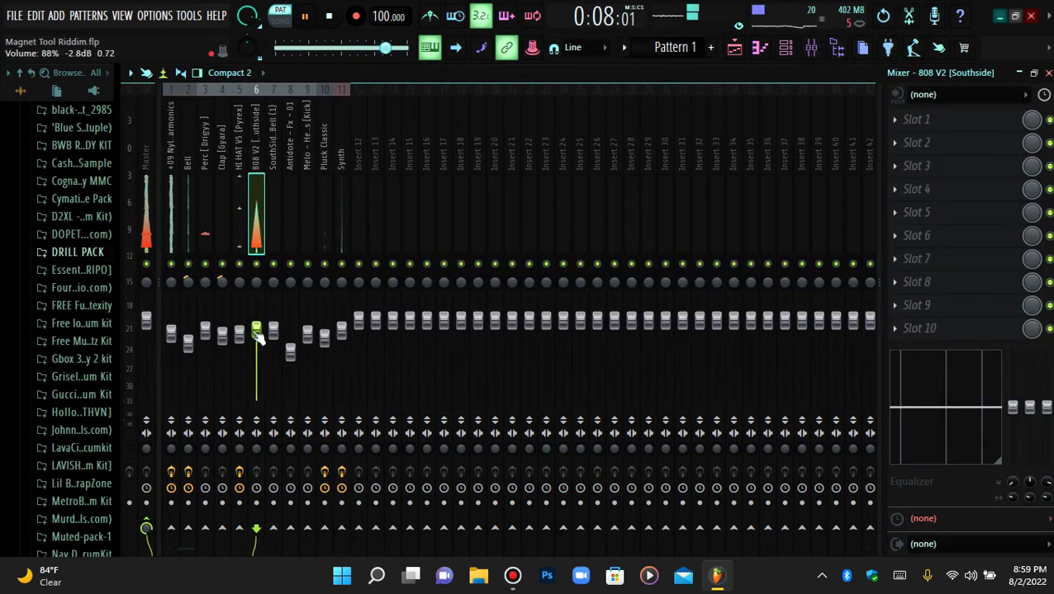
# - Sidechain the Melo - Hercxles [Kick] mixer track to the 808 V2 track, raise the send level, and play the pattern
pyautogui.click(320, 213)
pyautogui.click(309, 364)
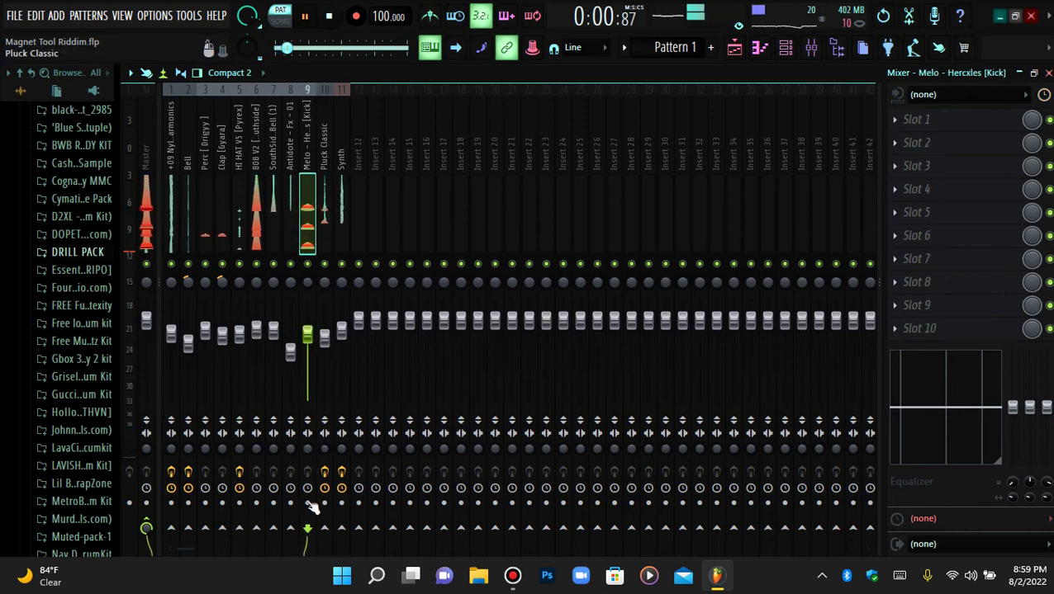
pyautogui.rightClick(251, 530)
pyautogui.click(307, 521)
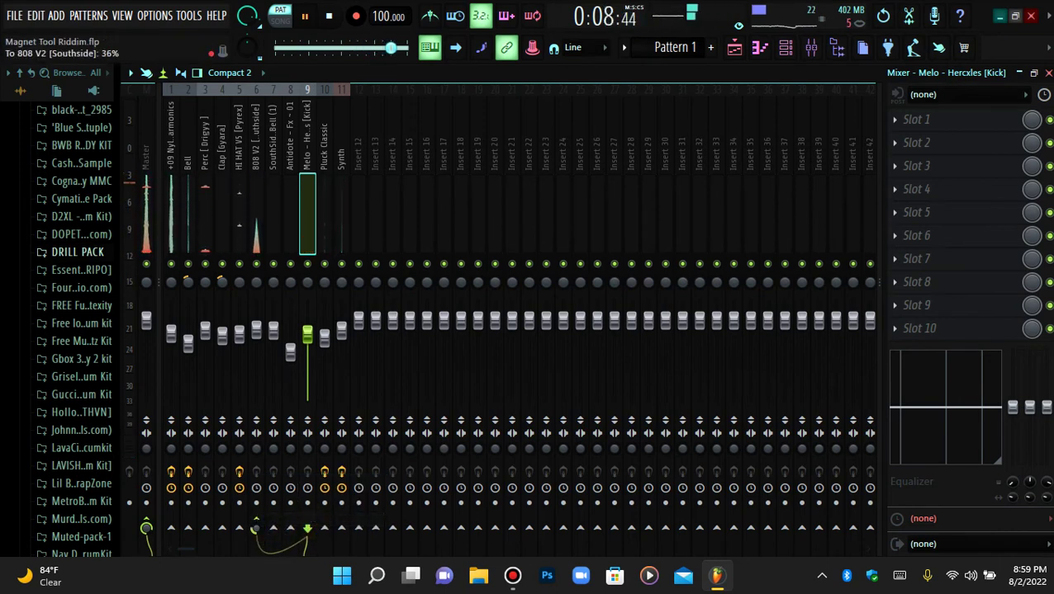
pyautogui.moveTo(256, 528); pyautogui.dragTo(256, 521)
pyautogui.press('space')
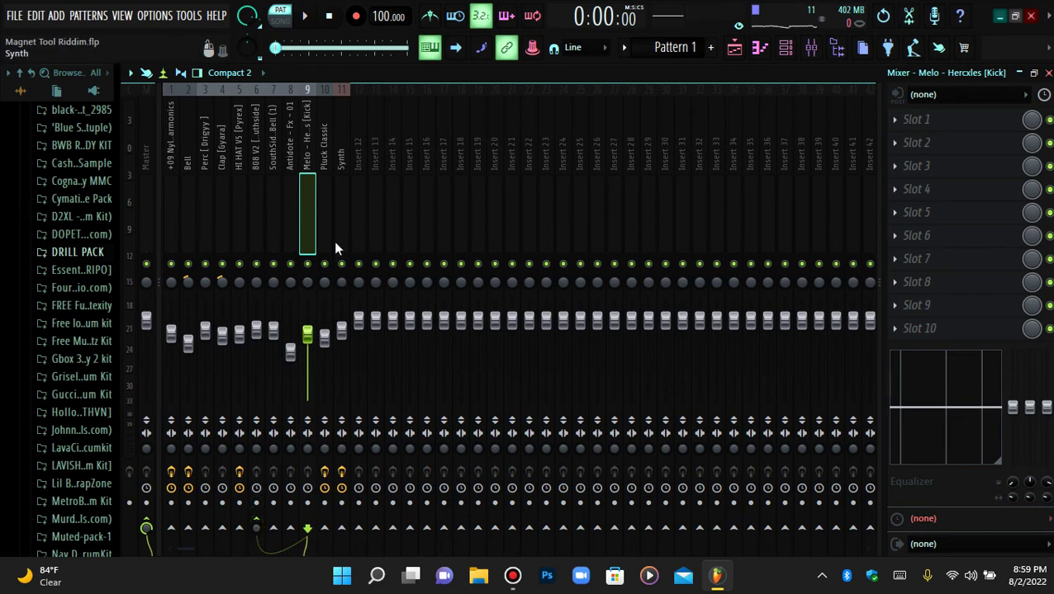
pyautogui.press('space')
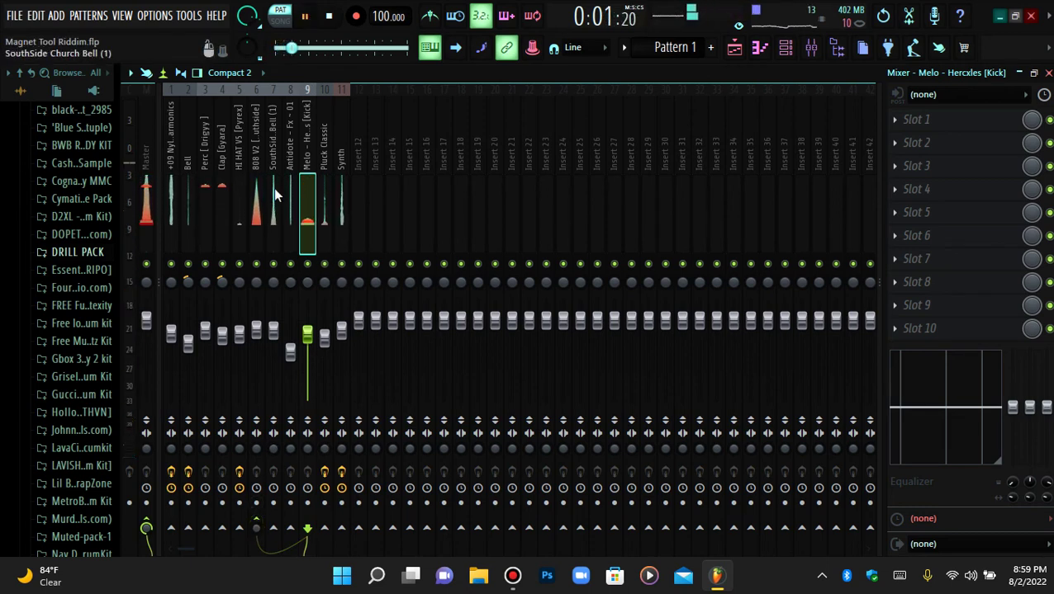
pyautogui.rightClick(257, 531)
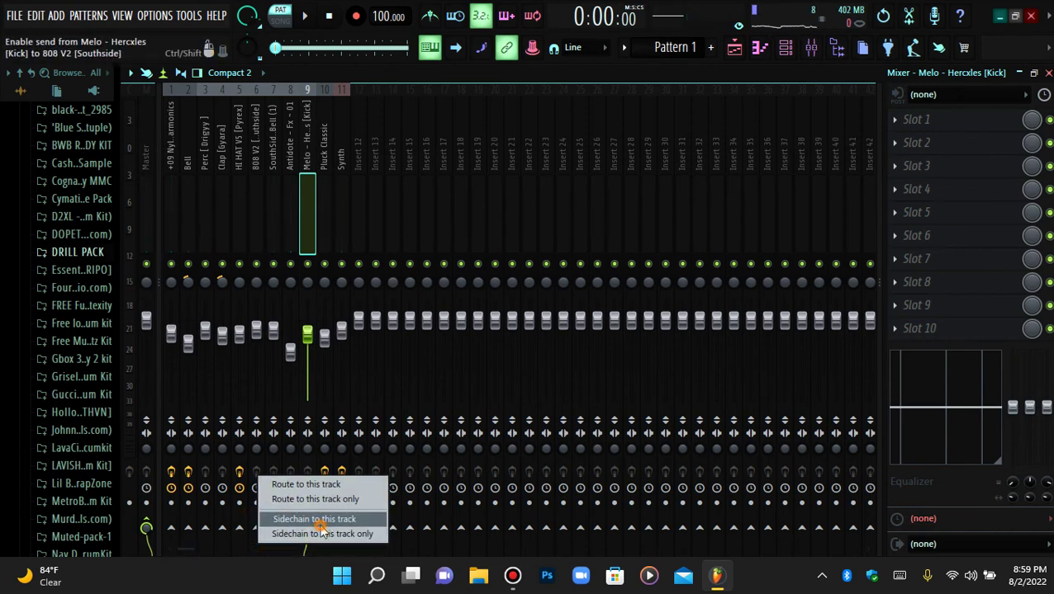
pyautogui.click(318, 520)
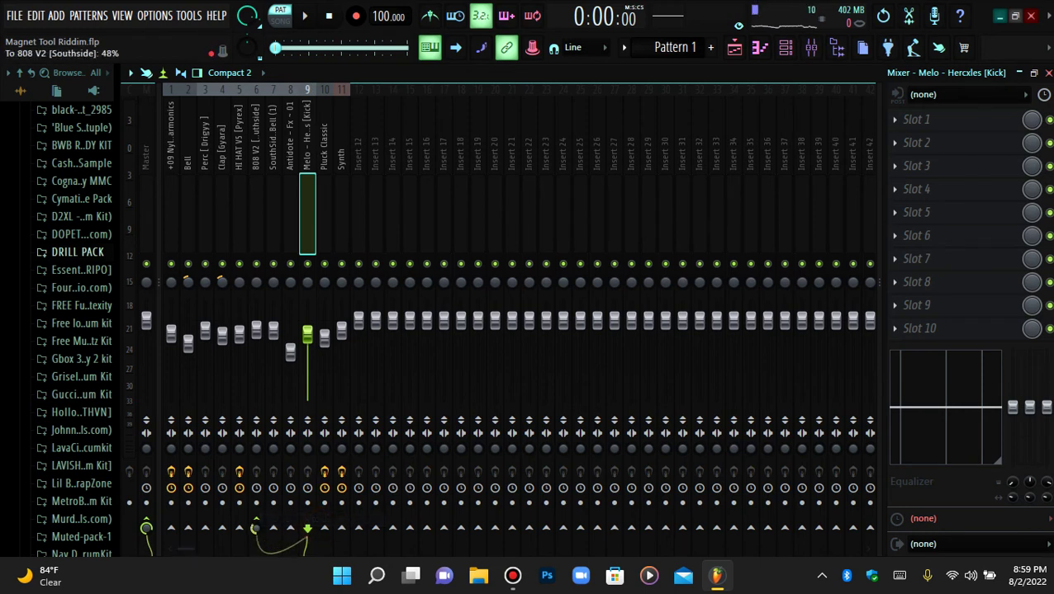
pyautogui.press('space')
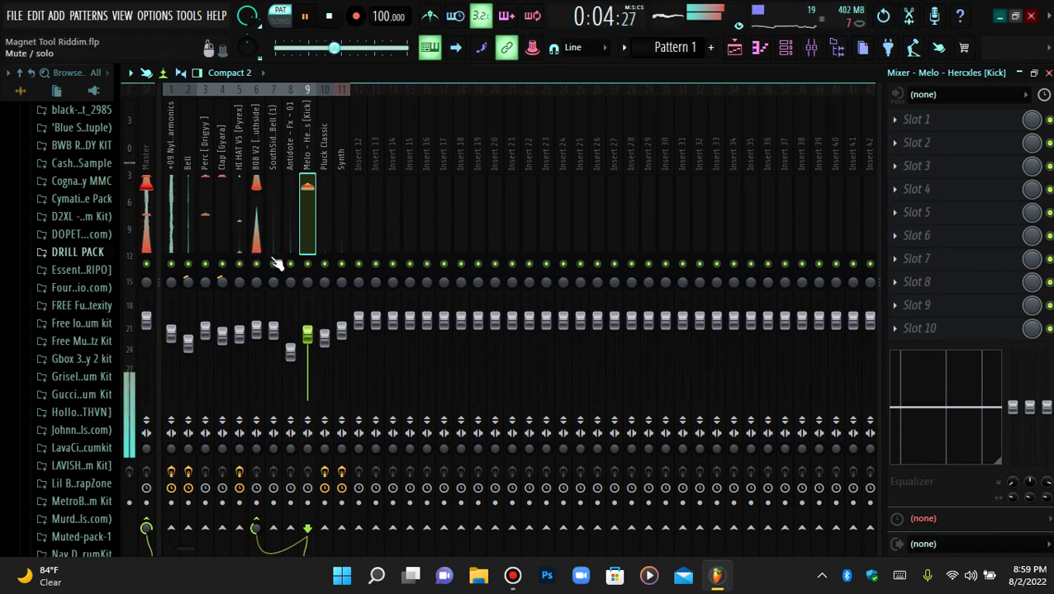
# - Add Fruity Limiter to slot 2 of the 808 V2 track and switch it to compressor mode with sidechain input 1
pyautogui.click(255, 215)
pyautogui.press('space')
pyautogui.click(916, 142)
pyautogui.moveTo(903, 164)
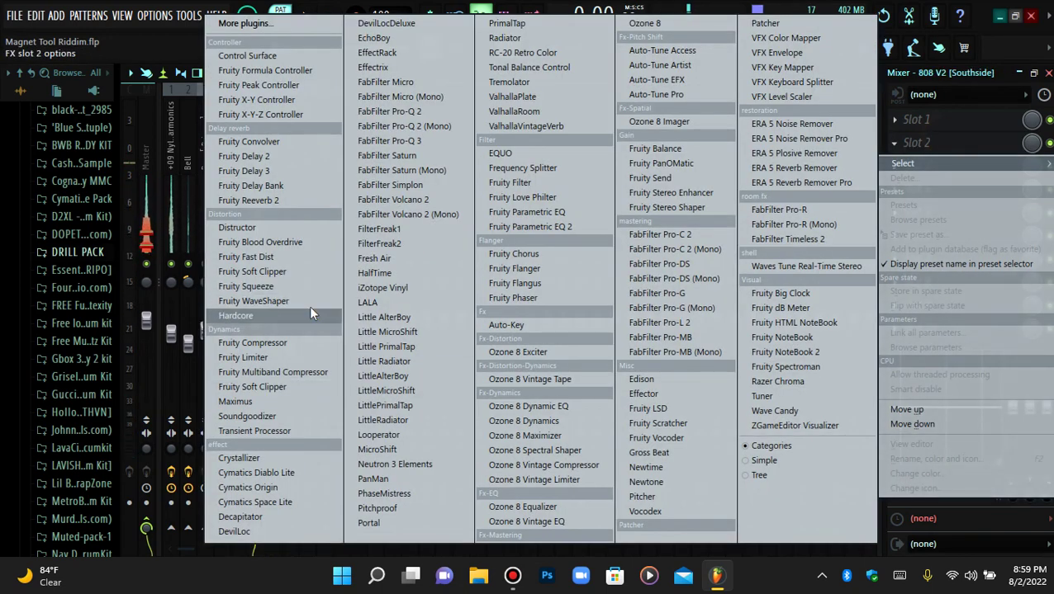
pyautogui.click(281, 359)
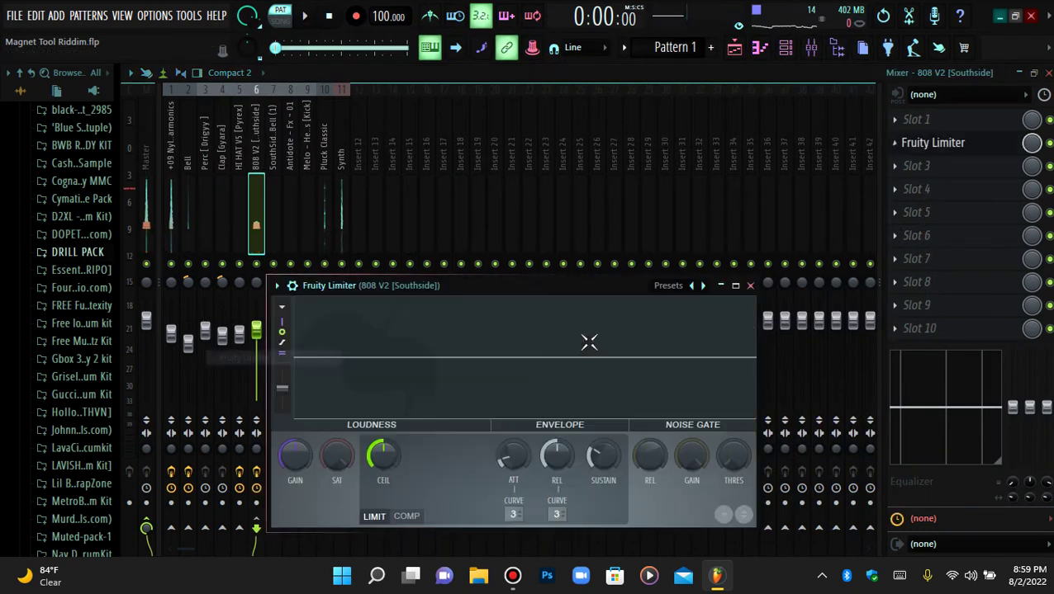
pyautogui.click(406, 517)
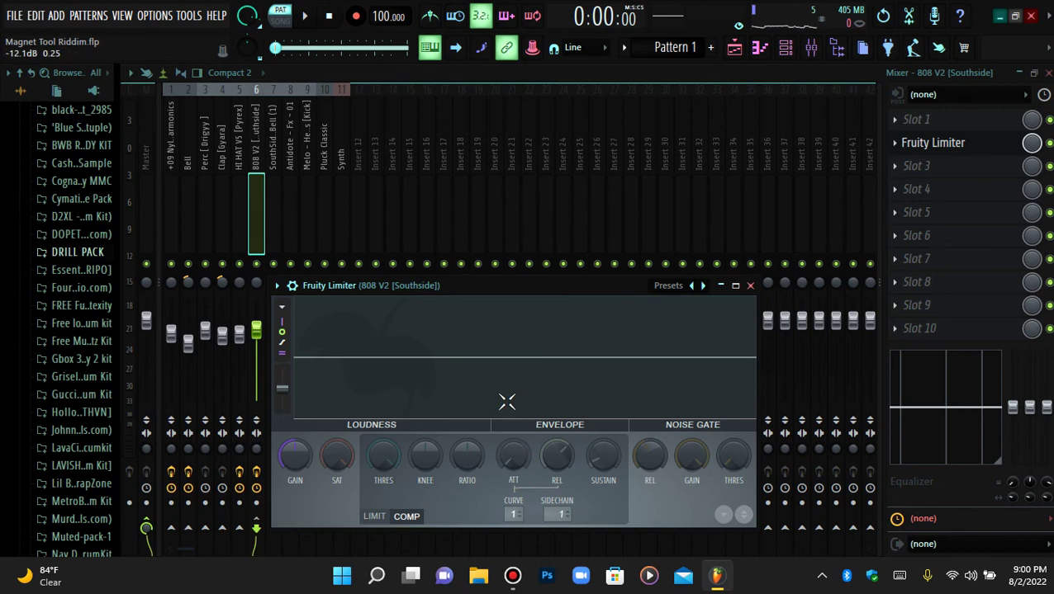
# - With the pattern playing, lower the limiter's compression threshold, raise the ratio, and set the knee to about -80%
pyautogui.press('space')
pyautogui.moveTo(386, 457); pyautogui.dragTo(387, 507)
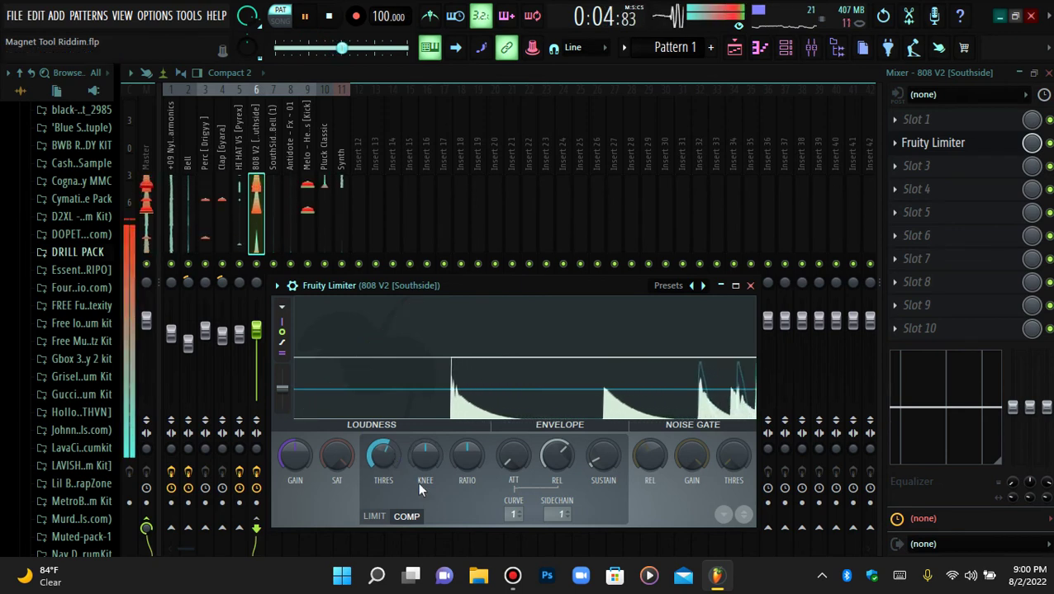
pyautogui.moveTo(467, 458)
pyautogui.mouseDown()
pyautogui.moveTo(466, 442)
pyautogui.moveTo(425, 483)
pyautogui.moveTo(467, 438)
pyautogui.mouseUp()
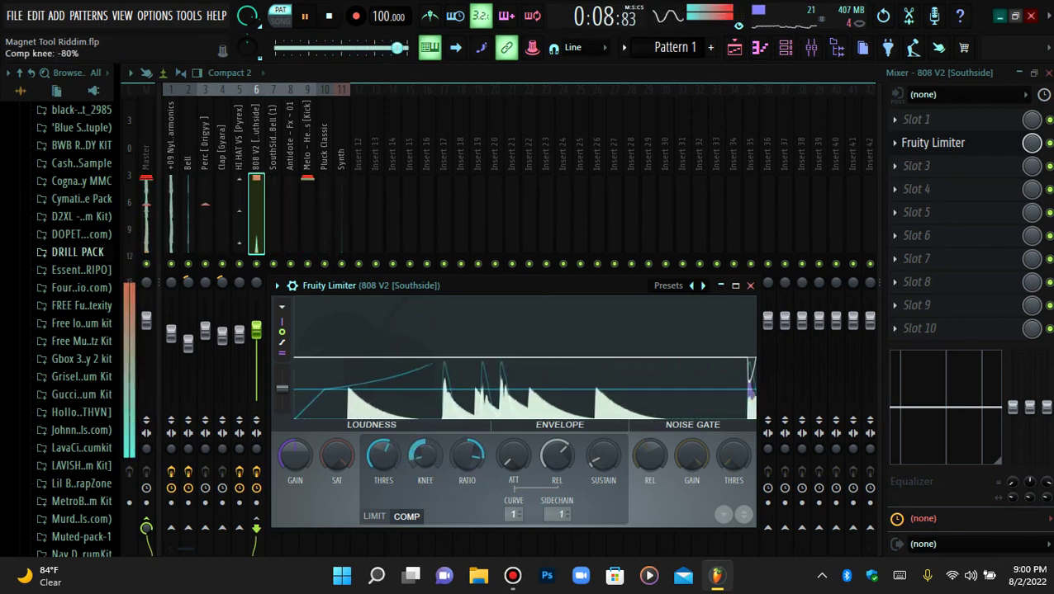
# - Fine-tune the compressor's attack, ratio and threshold on the 808 V2 track, and close the Fruity Limiter window
pyautogui.moveTo(513, 456)
pyautogui.mouseDown()
pyautogui.moveTo(513, 475)
pyautogui.moveTo(512, 460)
pyautogui.mouseUp()
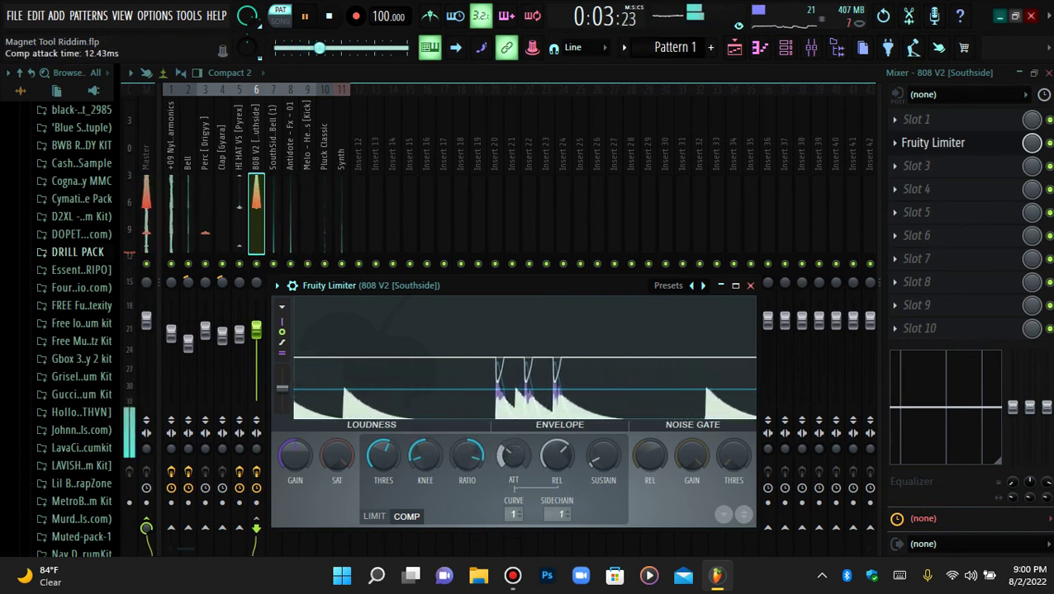
pyautogui.moveTo(513, 460); pyautogui.dragTo(513, 480)
pyautogui.moveTo(467, 456); pyautogui.dragTo(467, 451)
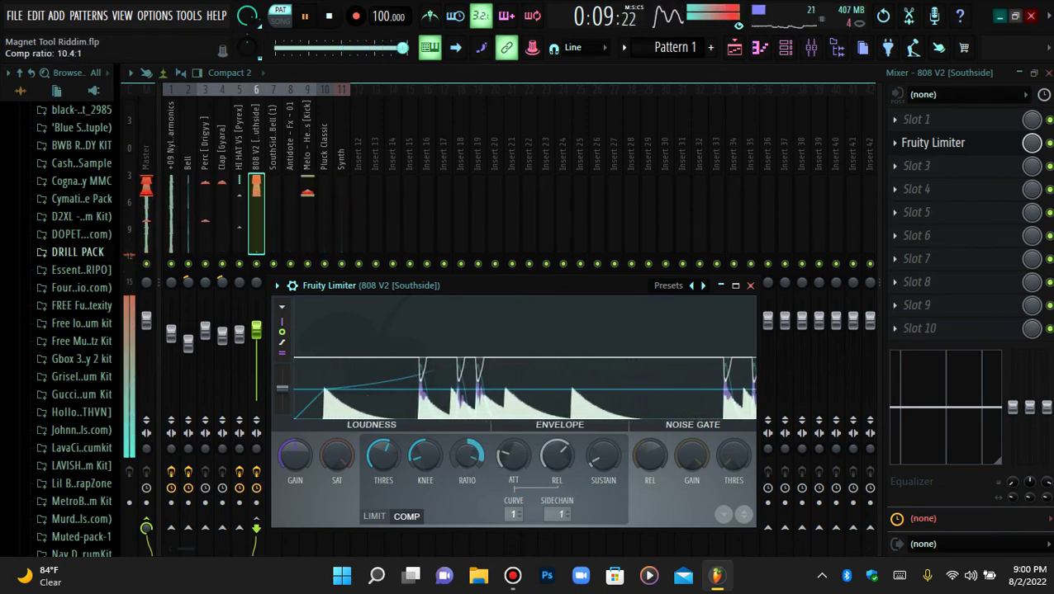
pyautogui.moveTo(382, 455); pyautogui.dragTo(382, 453)
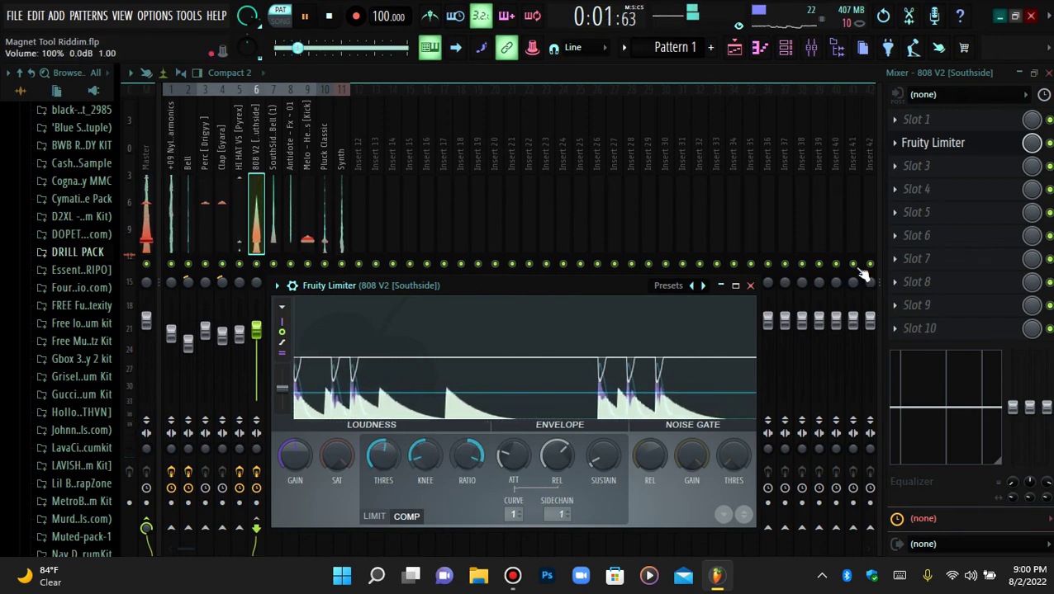
pyautogui.click(928, 143)
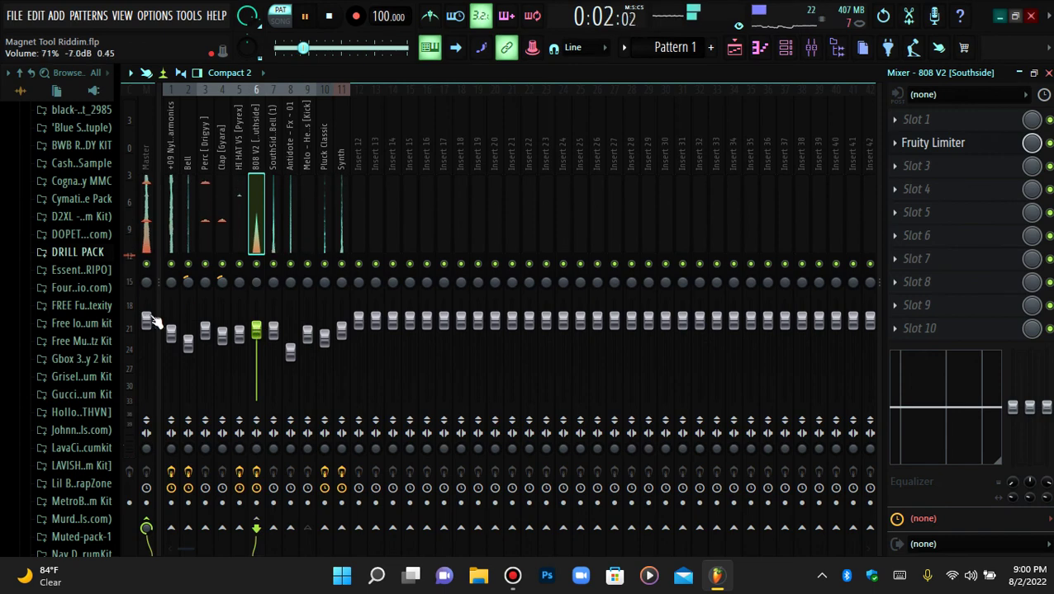
# - Show the channel rack and save the project with the sidechain settings
pyautogui.click(146, 322)
pyautogui.click(794, 48)
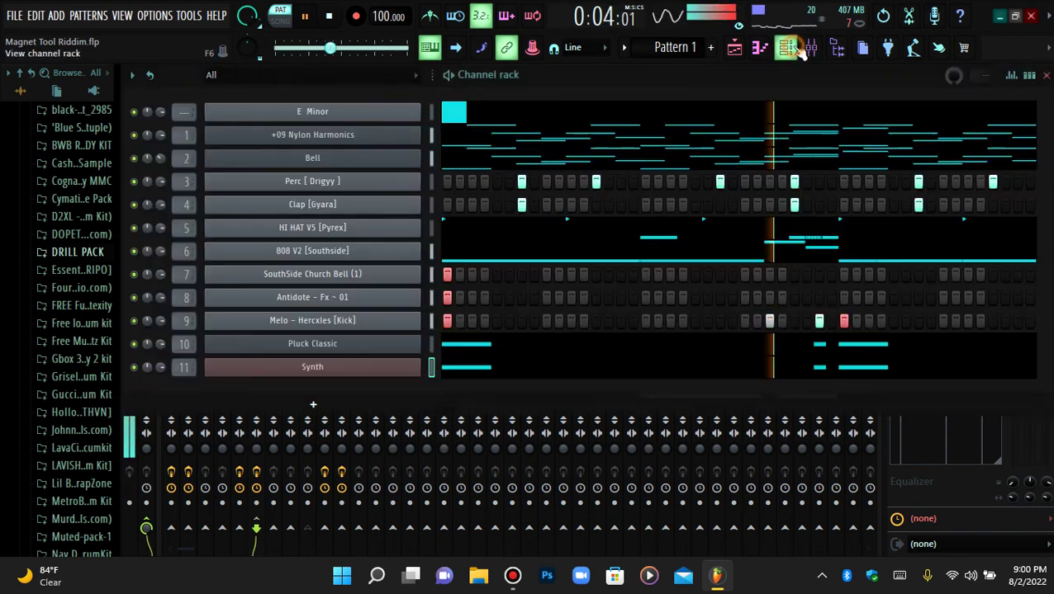
pyautogui.click(14, 15)
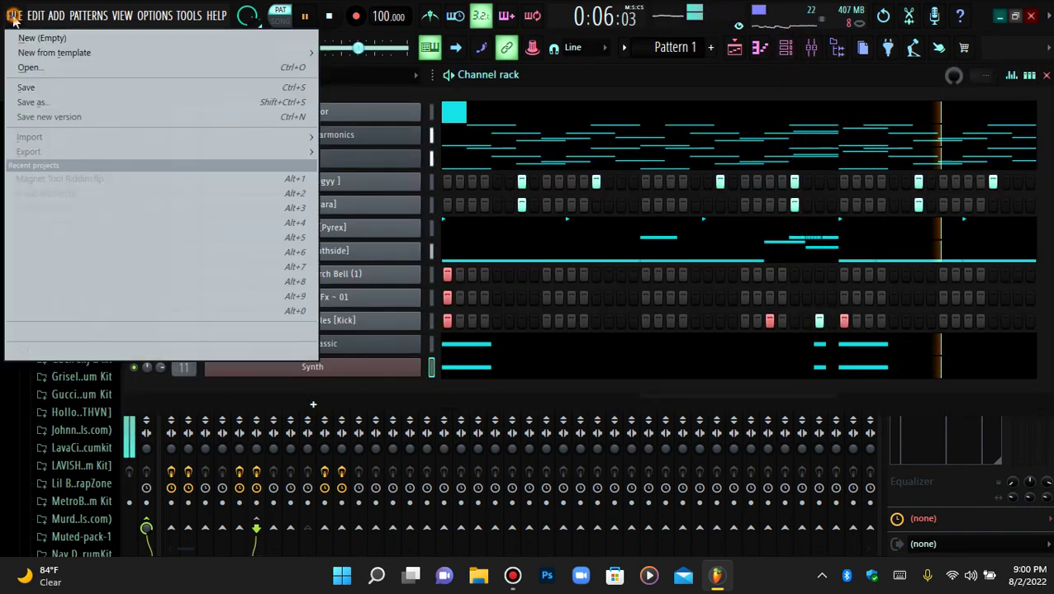
pyautogui.press('Escape')
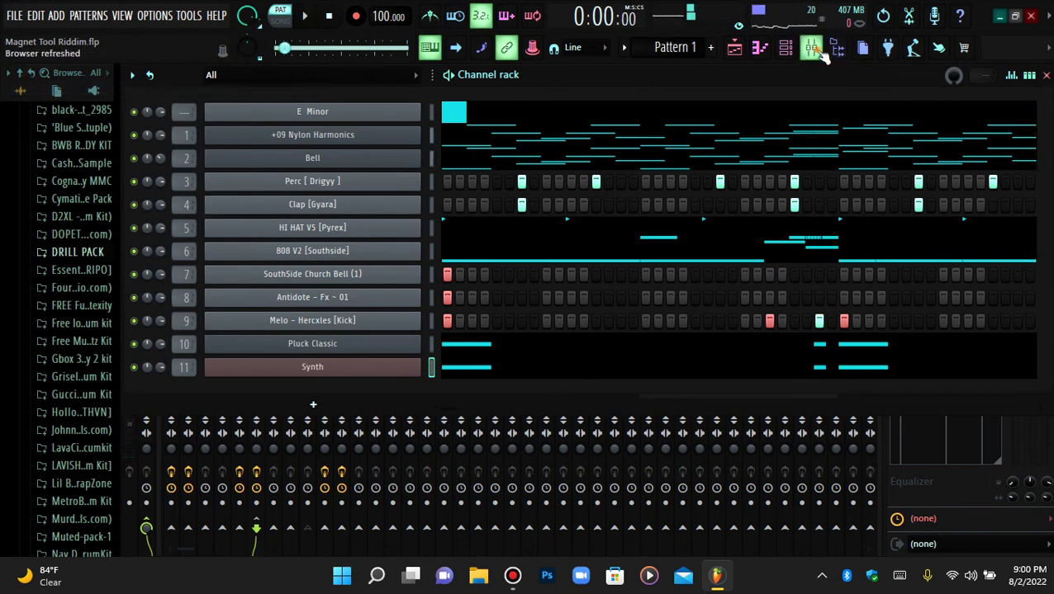
# - Review the effect slots of the Perc, Clap, kick and Master mixer tracks, and return to the channel rack
pyautogui.click(817, 51)
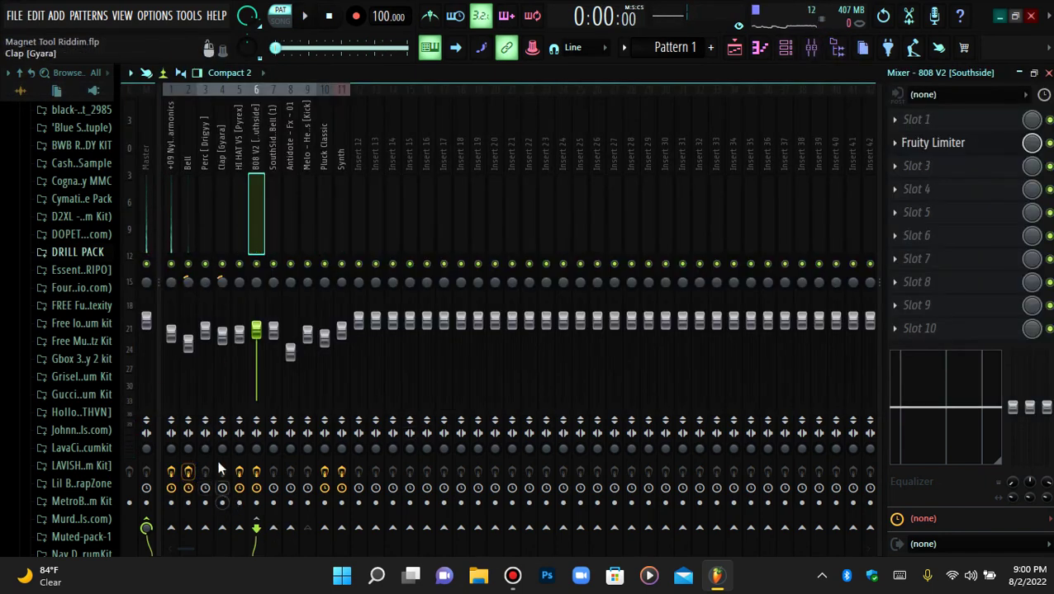
pyautogui.click(205, 218)
pyautogui.click(220, 219)
pyautogui.click(307, 216)
pyautogui.click(221, 216)
pyautogui.click(146, 210)
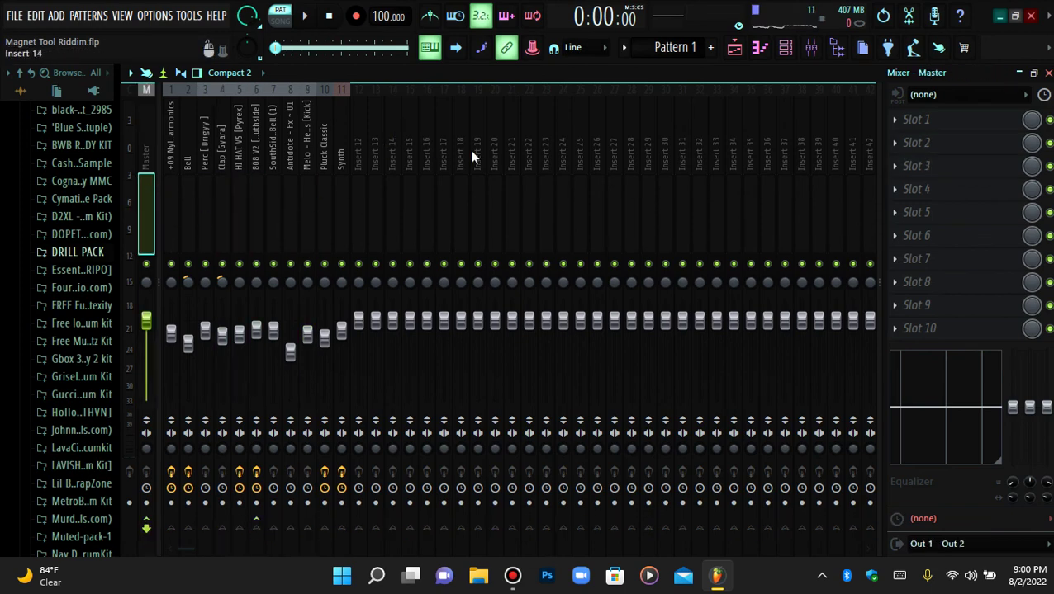
pyautogui.click(786, 47)
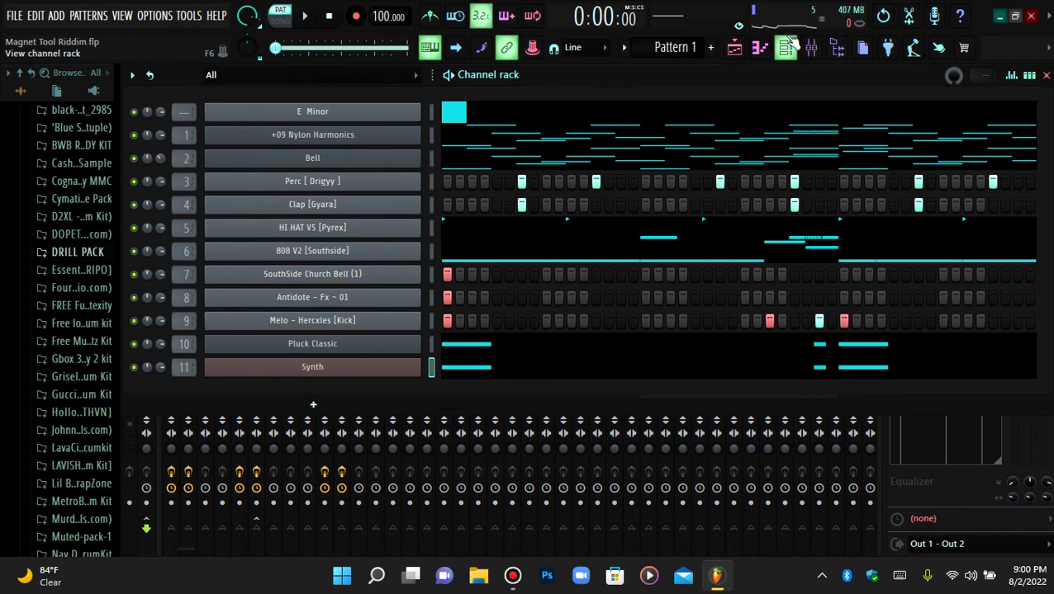
pyautogui.click(813, 50)
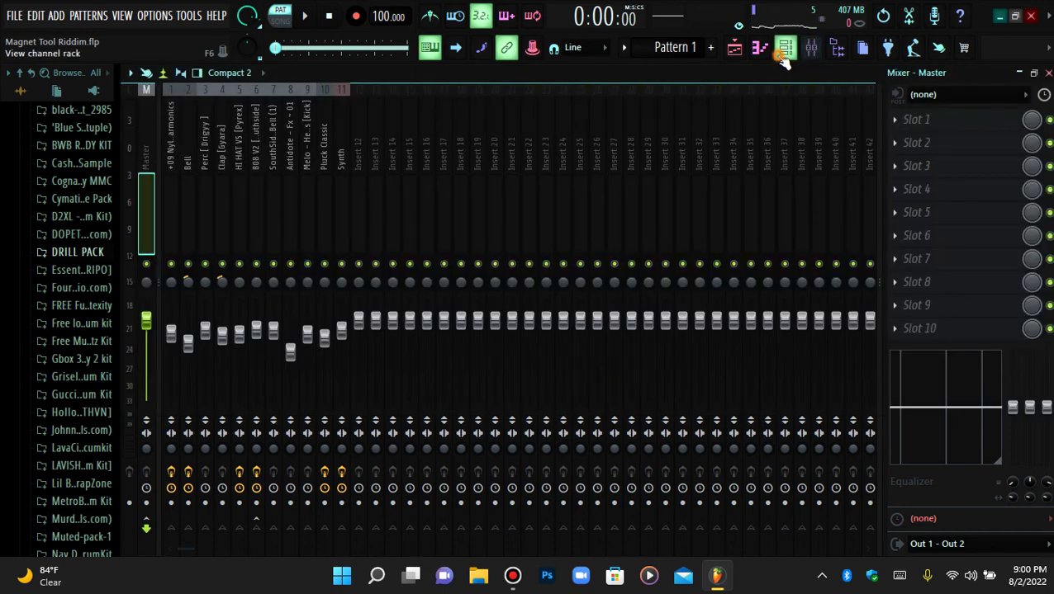
pyautogui.click(786, 48)
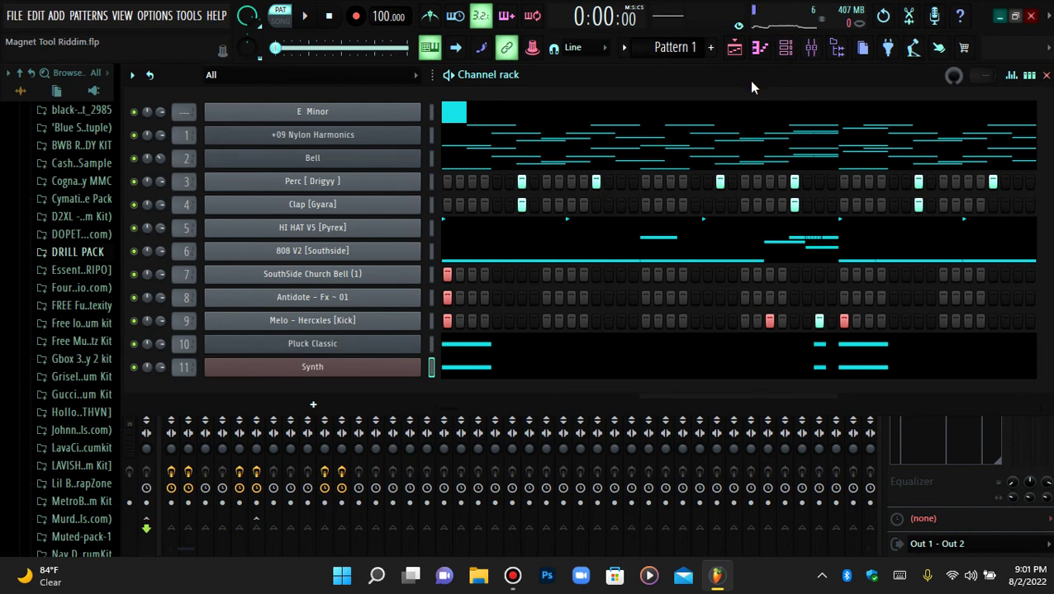
# - Play the pattern and reset the main volume to its default
pyautogui.press('space')
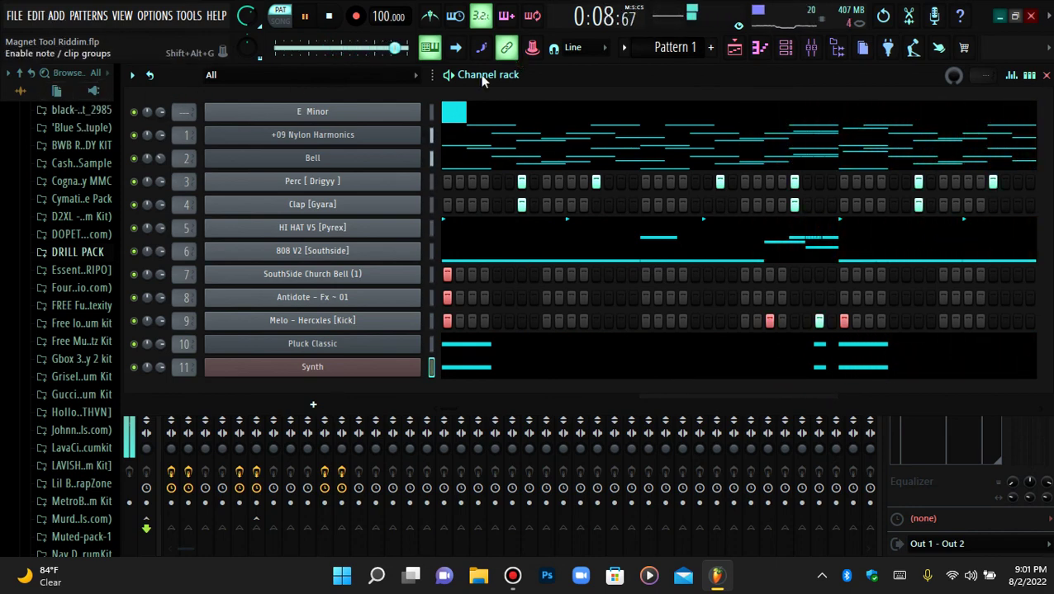
pyautogui.rightClick(246, 16)
pyautogui.click(246, 47)
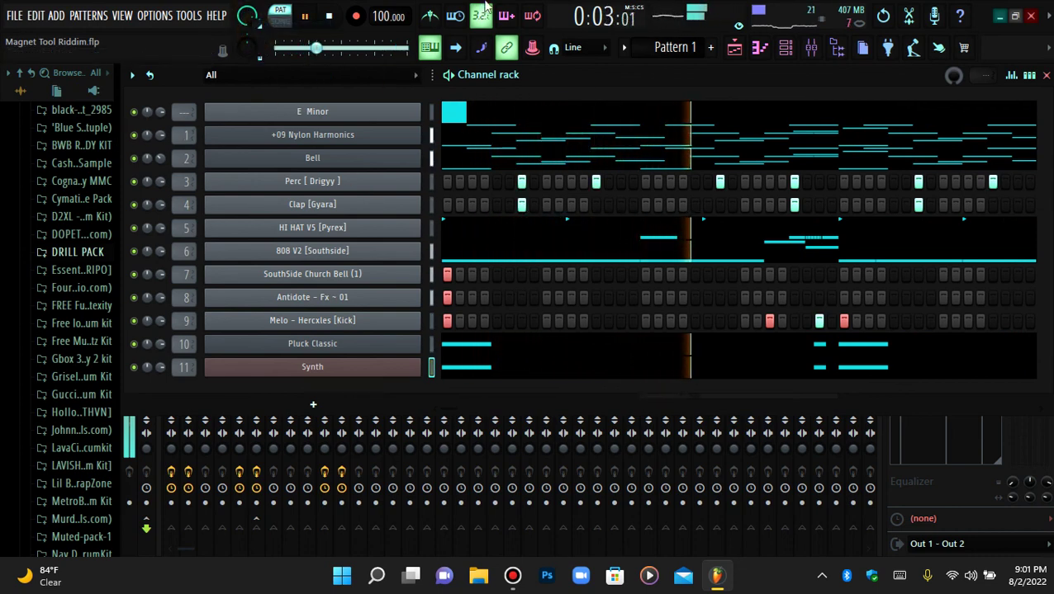